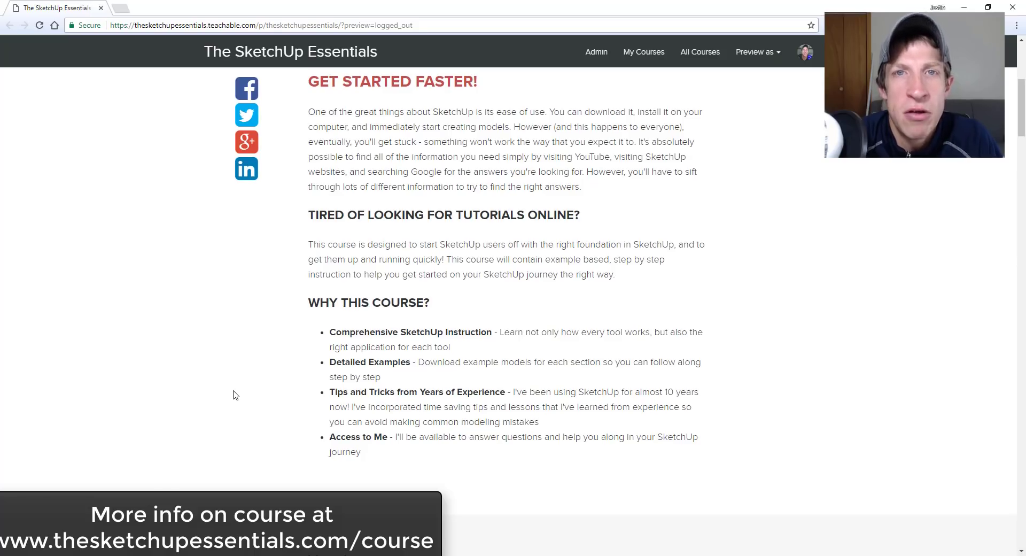
- Read through the SketchUp Essentials course page, from the reasons for the course to the section on modeling with extensions
scroll(231, 394, down, 7)
scroll(232, 393, down, 1)
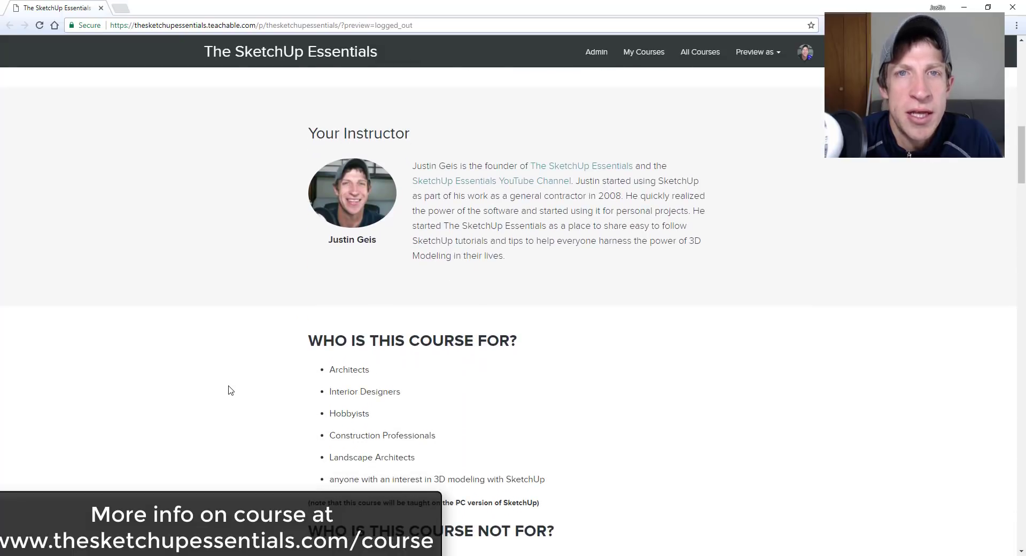
scroll(230, 390, down, 4)
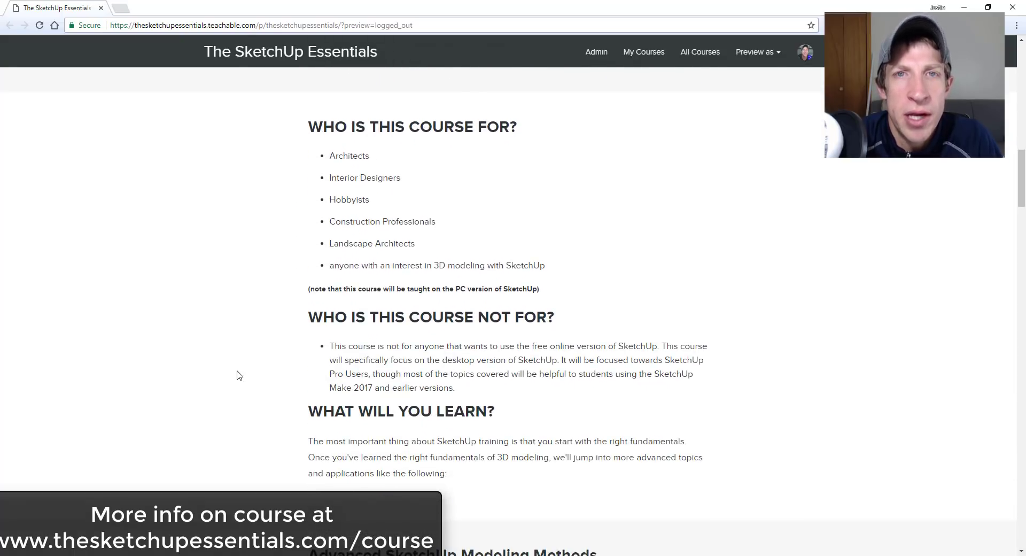
scroll(301, 356, down, 6)
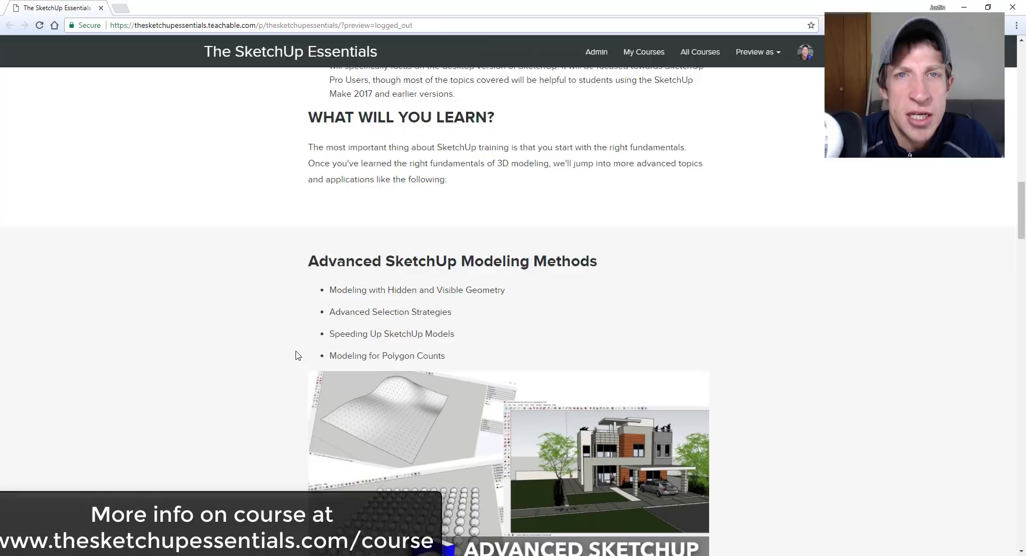
scroll(293, 354, down, 2)
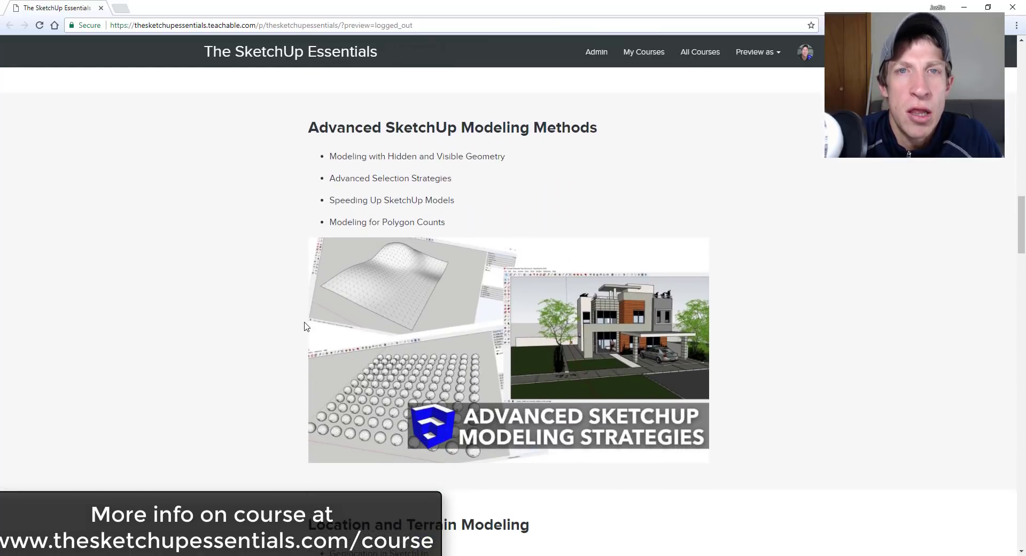
scroll(305, 300, down, 8)
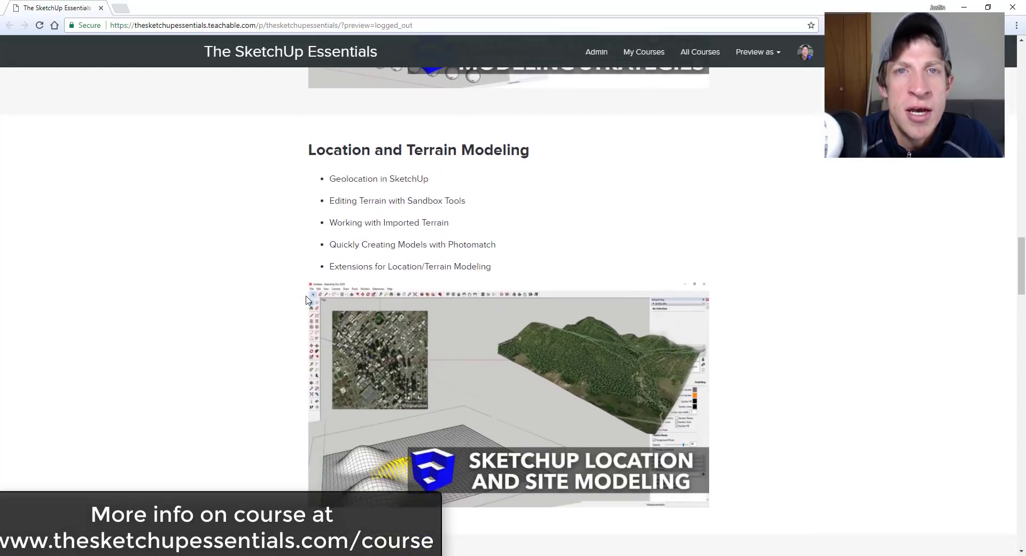
scroll(314, 234, down, 4)
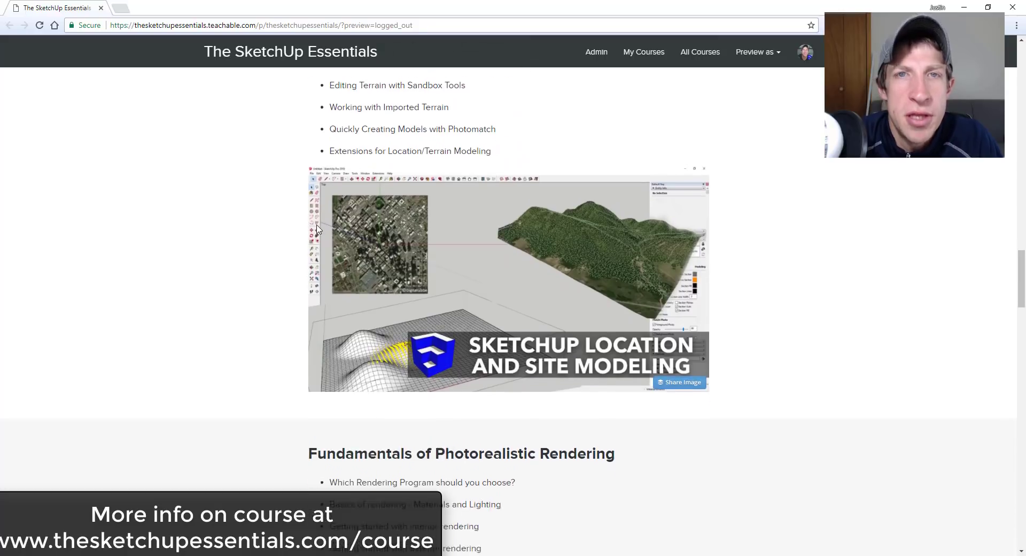
scroll(314, 234, down, 3)
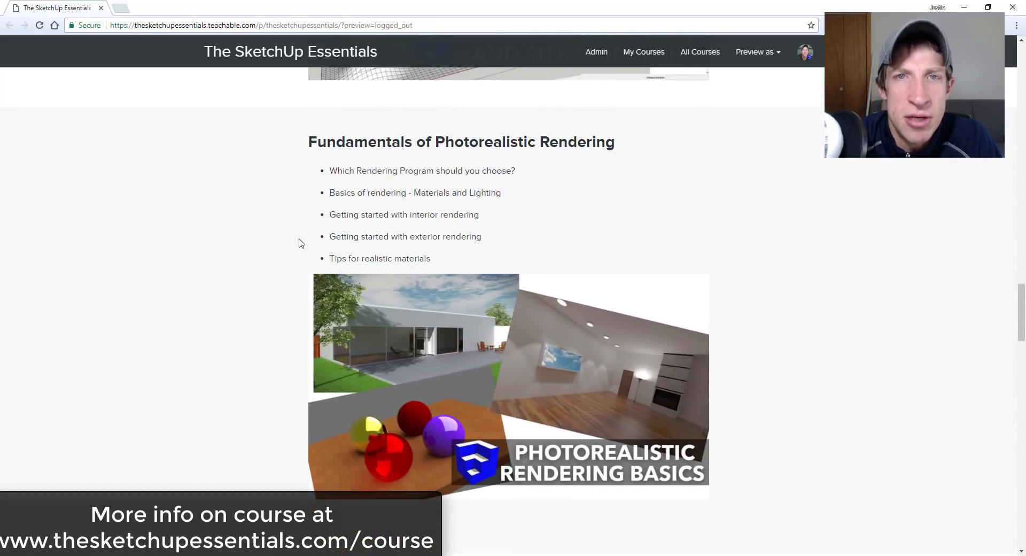
scroll(320, 251, down, 9)
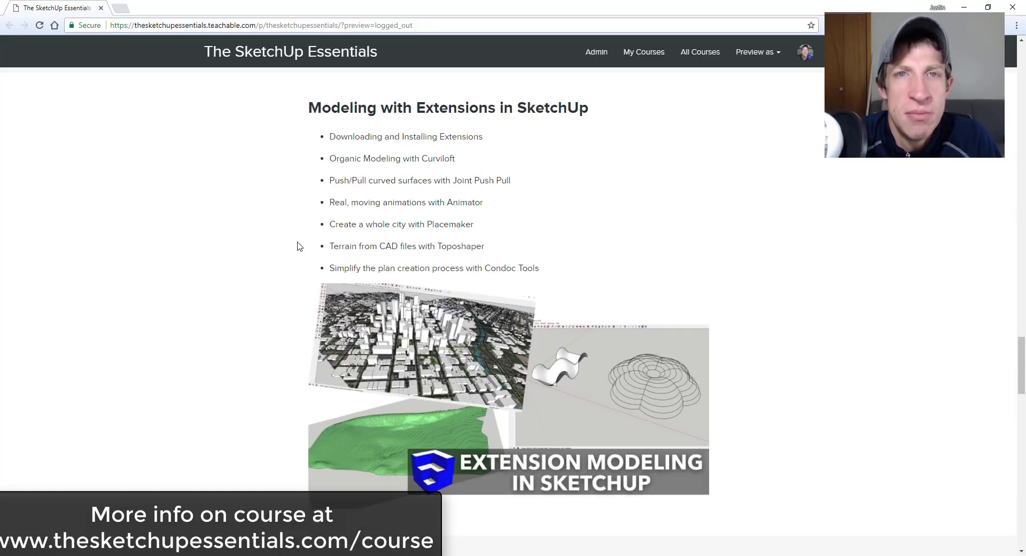
scroll(297, 247, down, 8)
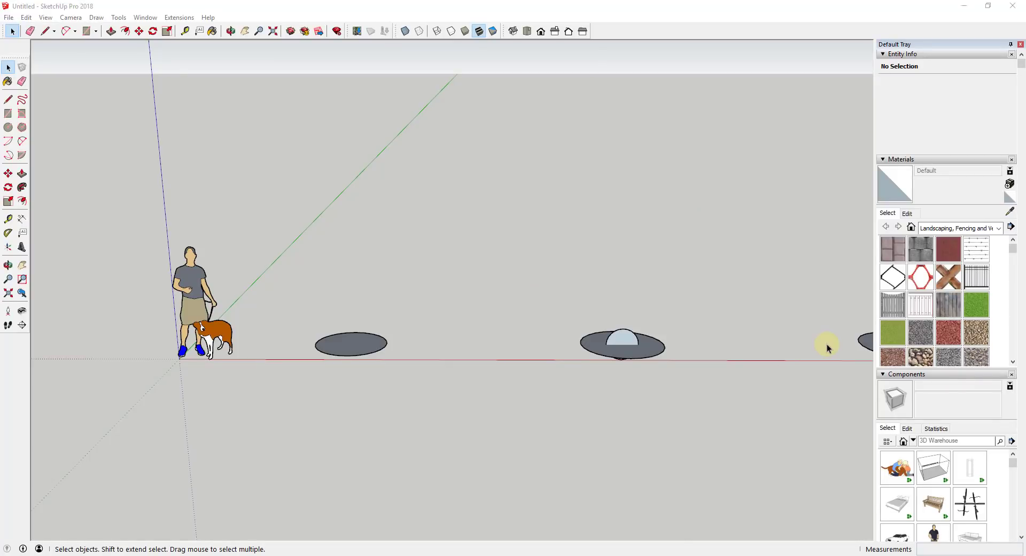
- Copy the whole flat circle nearest the standing figure about 6' 6" along the red axis, towards the dome-topped disc
scroll(399, 342, up, 2)
scroll(399, 350, up, 1)
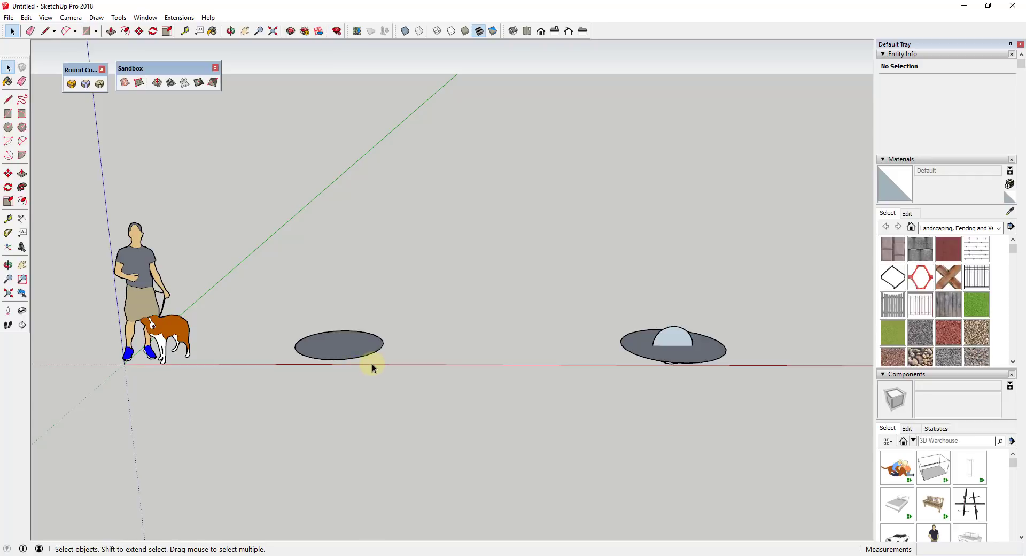
middle_drag(355, 362, 292, 348)
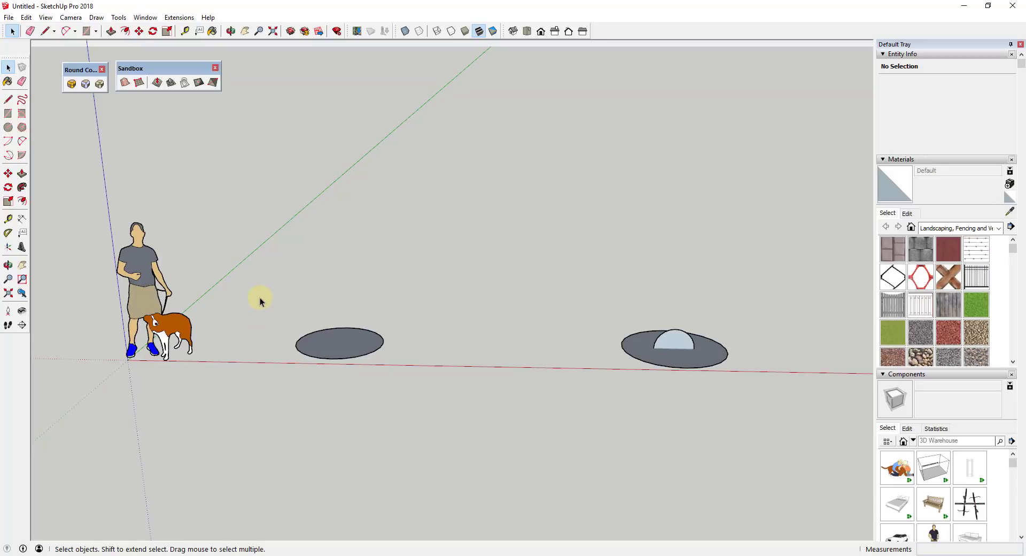
drag(259, 280, 447, 424)
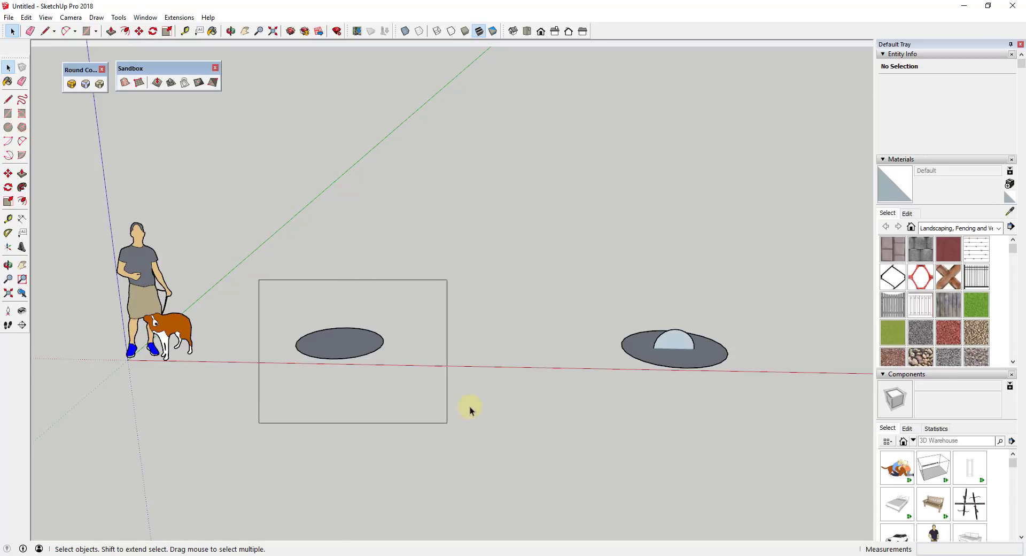
click(369, 345)
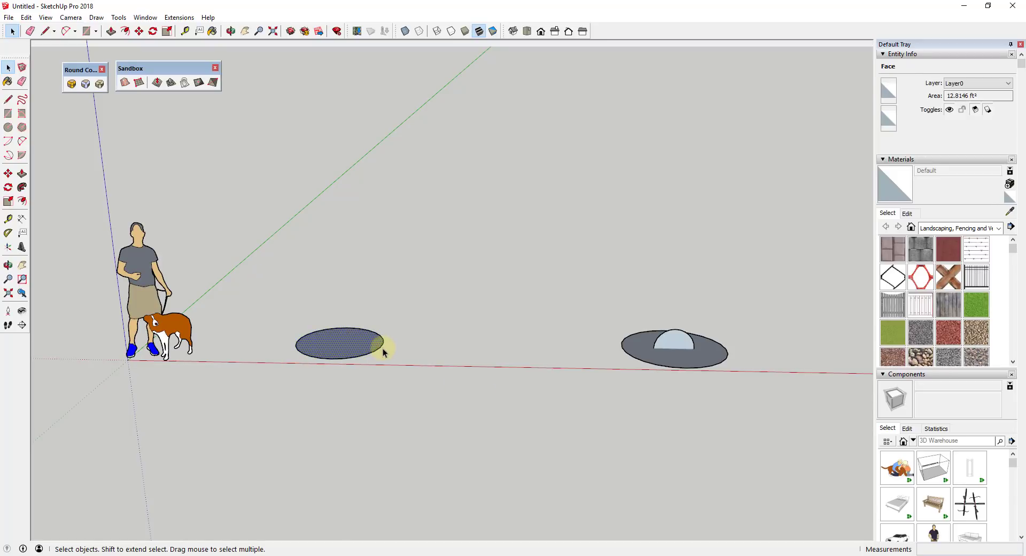
drag(251, 305, 427, 395)
key(m)
click(339, 343)
key(ctrl)
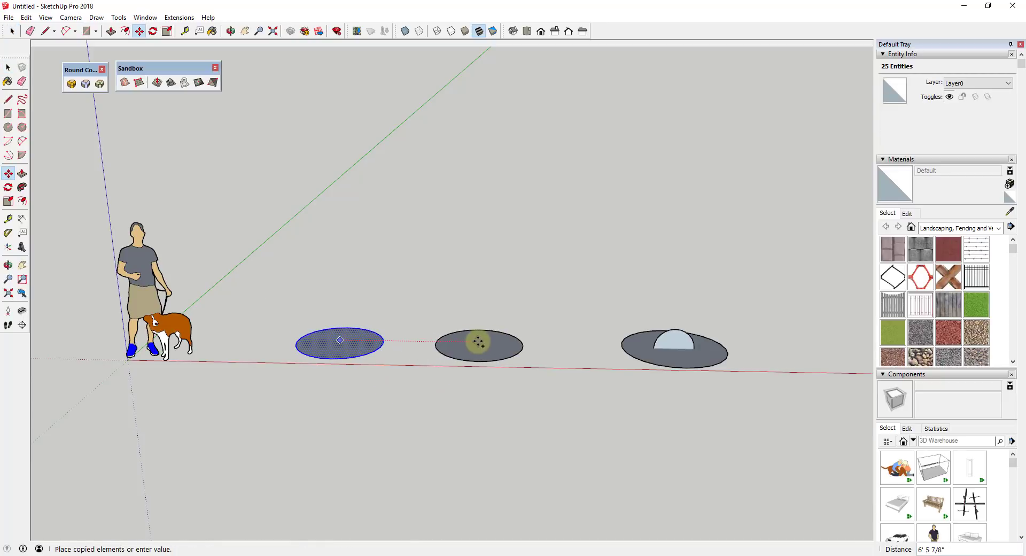
click(479, 345)
key(space)
- Select the edge of the original flat circle and set its segment count to 8
scroll(243, 368, up, 8)
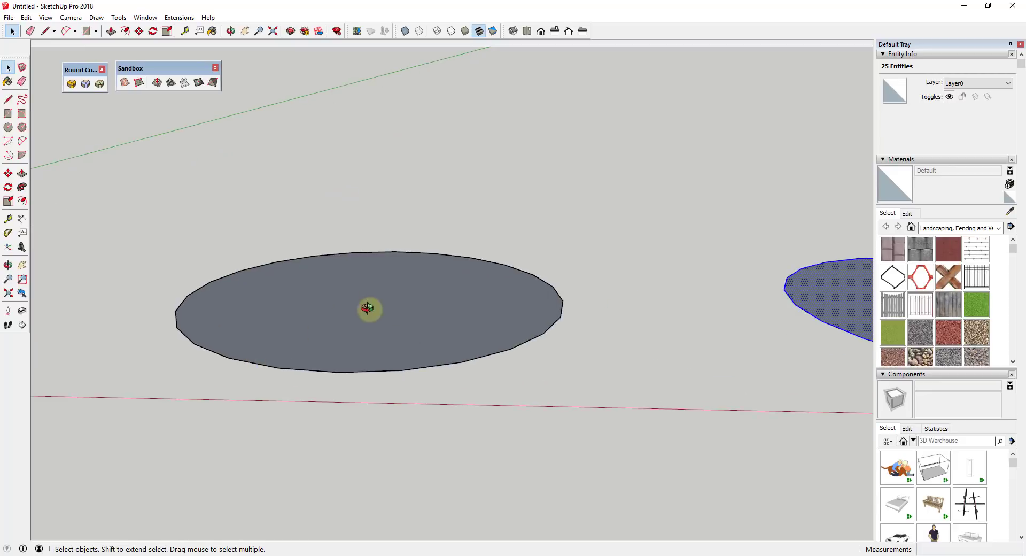
scroll(528, 341, down, 3)
click(546, 340)
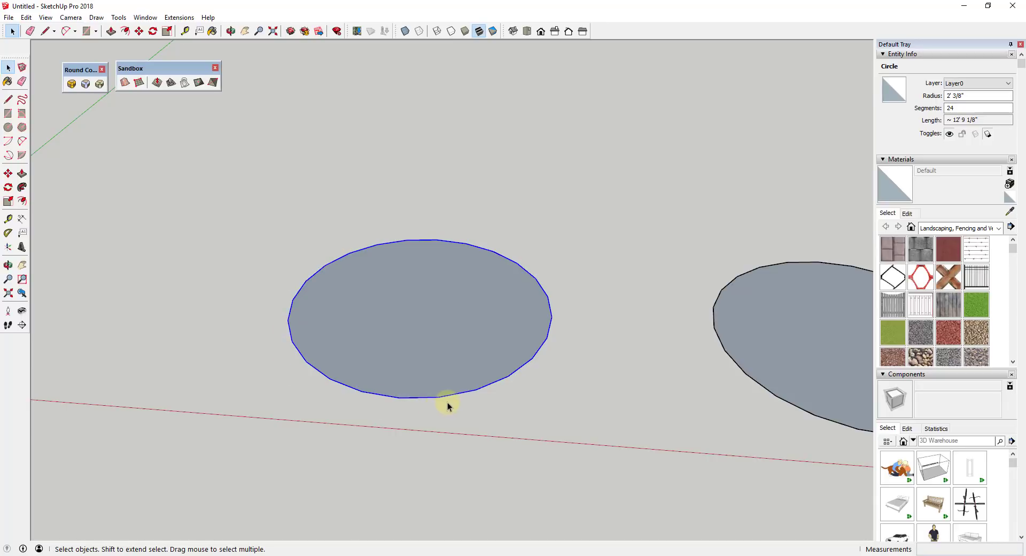
double_click(966, 107)
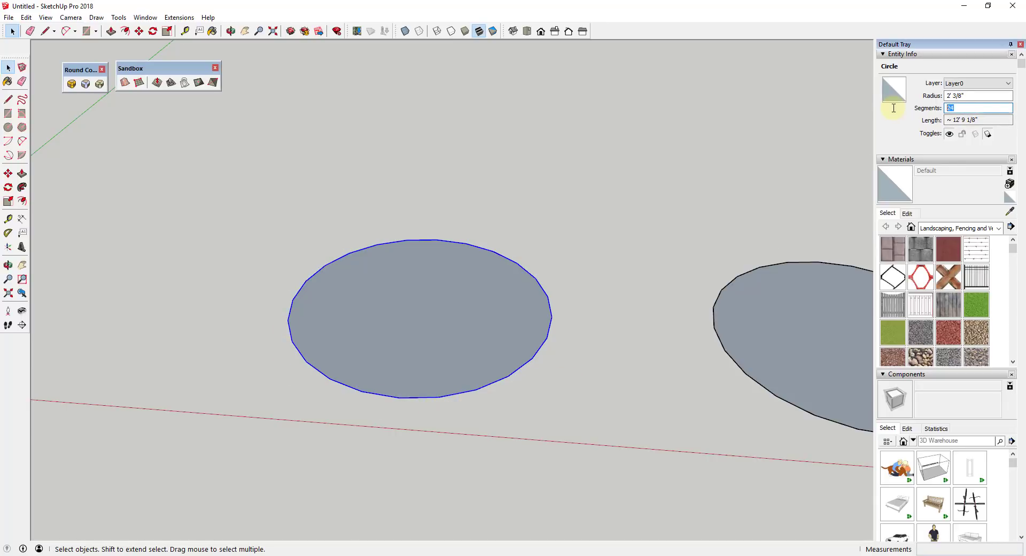
text(8)
key(Return)
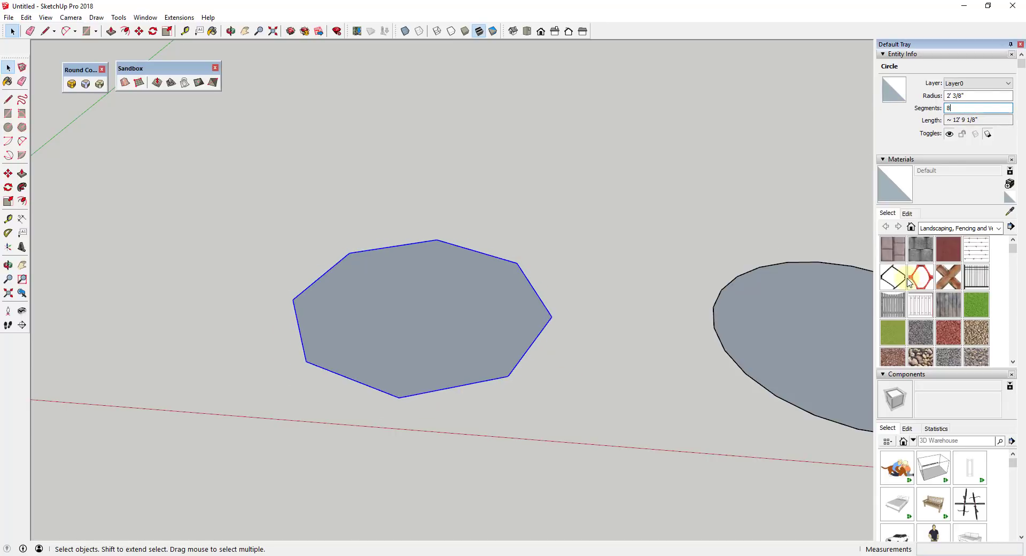
- Try segment counts of 12 and 24 on the original circle
double_click(962, 107)
text(12)
key(Return)
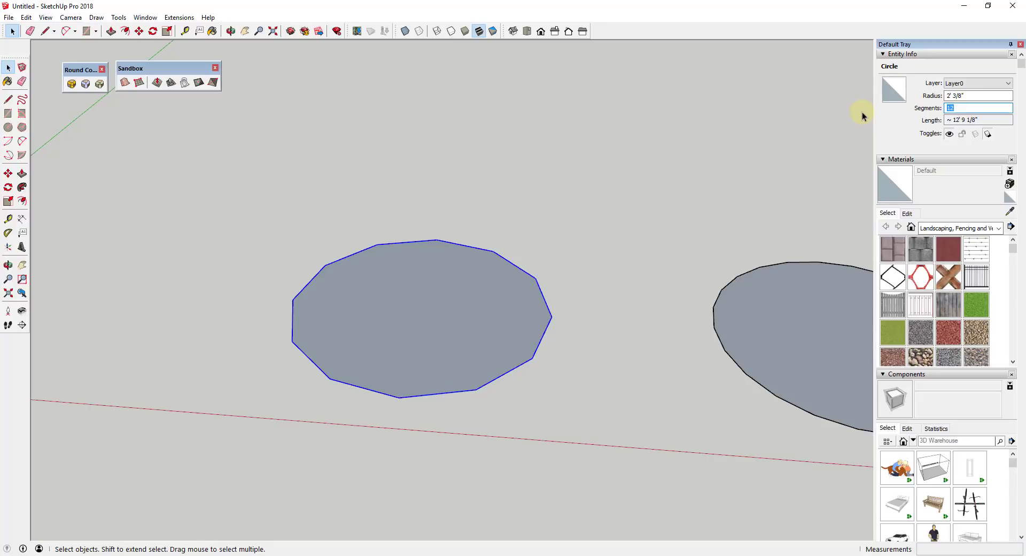
text(24)
key(Return)
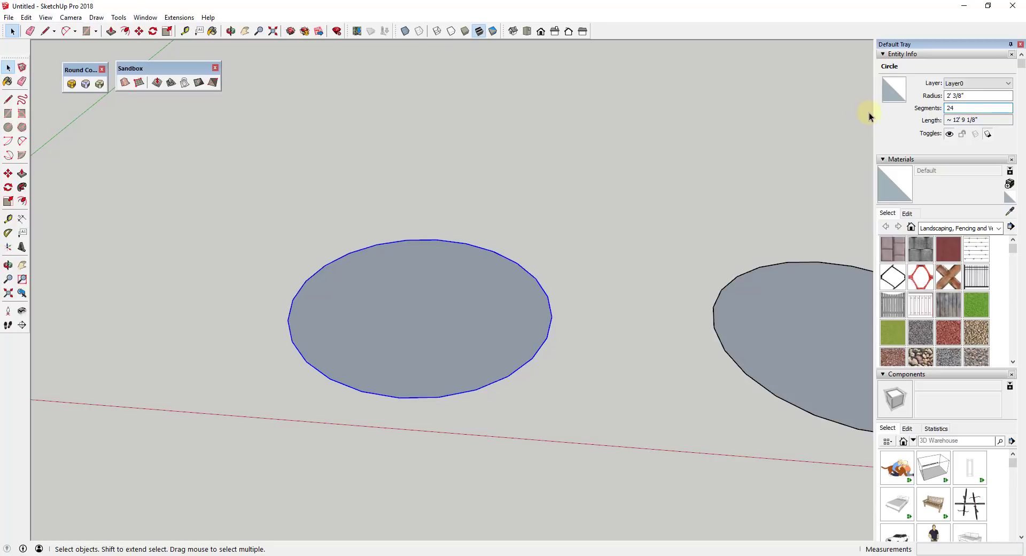
- Set the original circle's segment count to 48 and clear the selection
text(48)
key(Return)
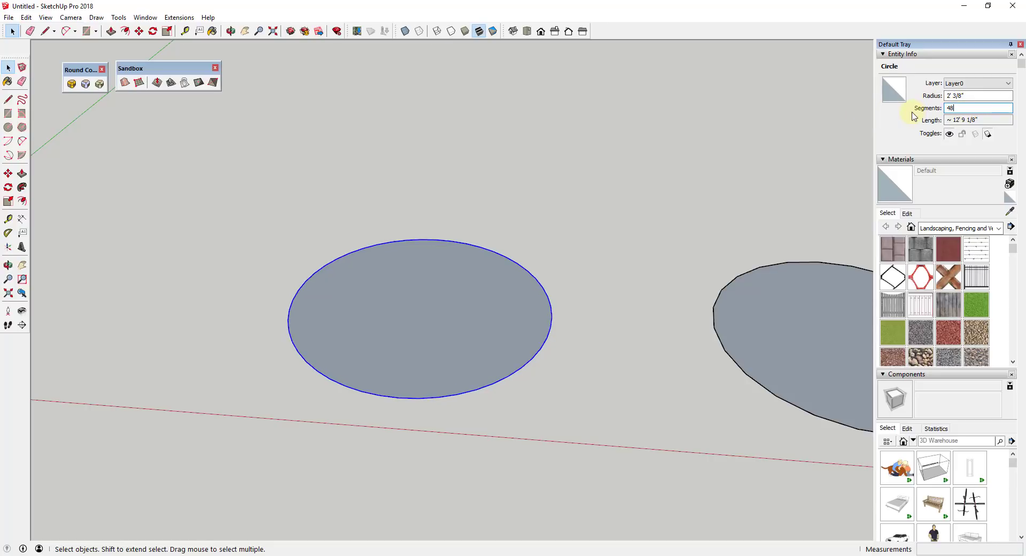
double_click(438, 336)
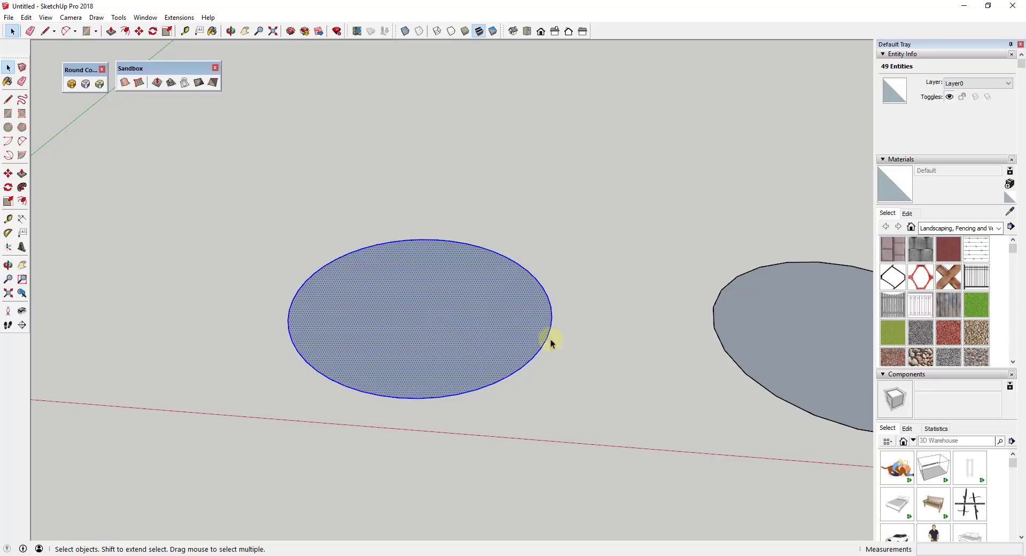
click(584, 335)
- Push/Pull the copied 24-segment circle upward into a tall cylinder
middle_drag(584, 335, 459, 278)
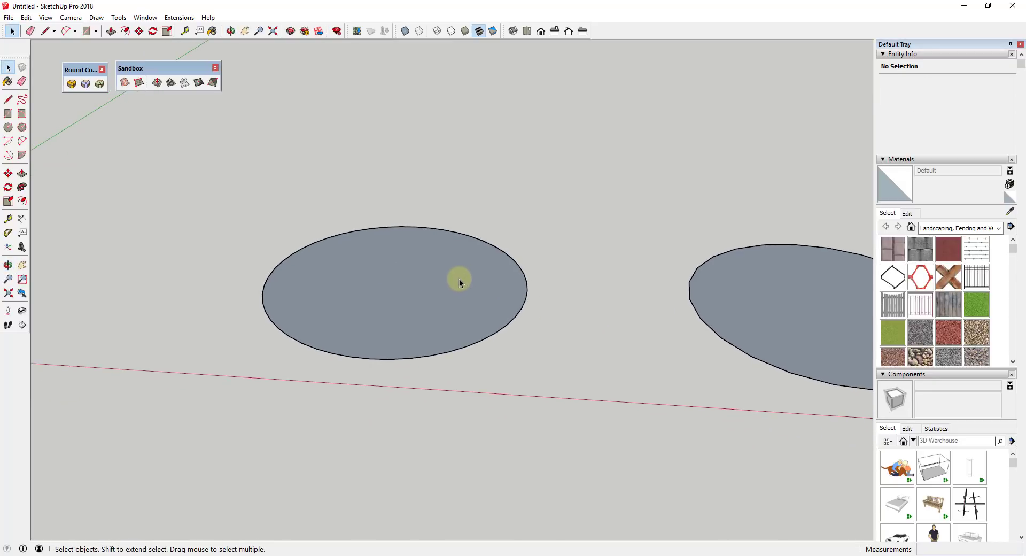
scroll(415, 302, down, 3)
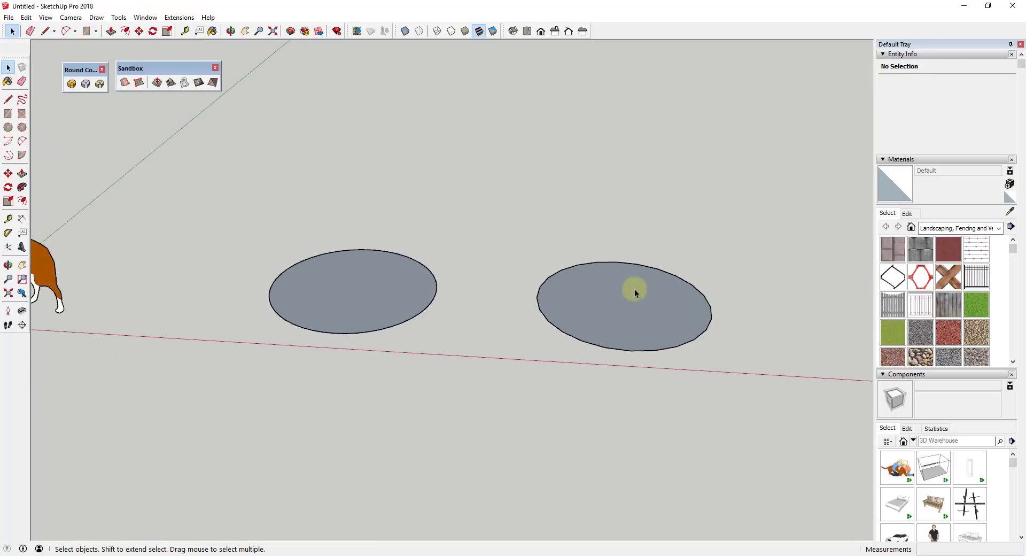
key(p)
drag(636, 299, 666, 51)
middle_drag(665, 114, 653, 263)
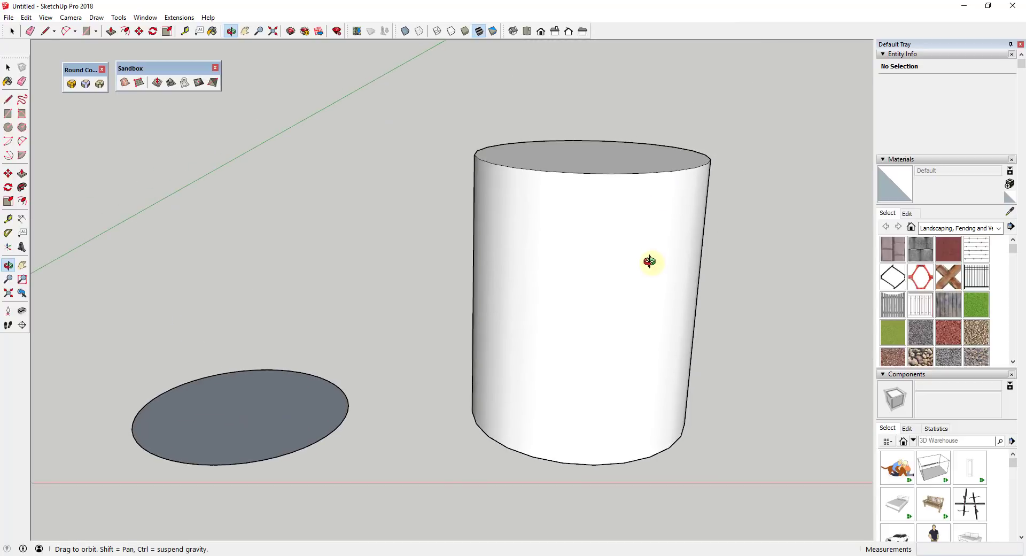
key(space)
- Turn on hidden geometry and select a single facet on the front of the cylinder's side
click(70, 17)
mouse_move(46, 17)
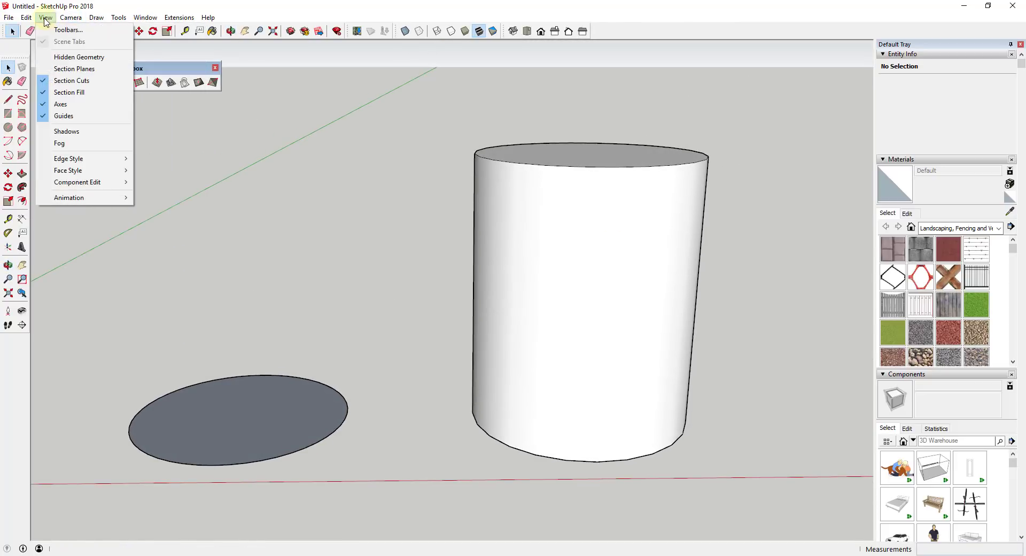
click(78, 57)
click(553, 263)
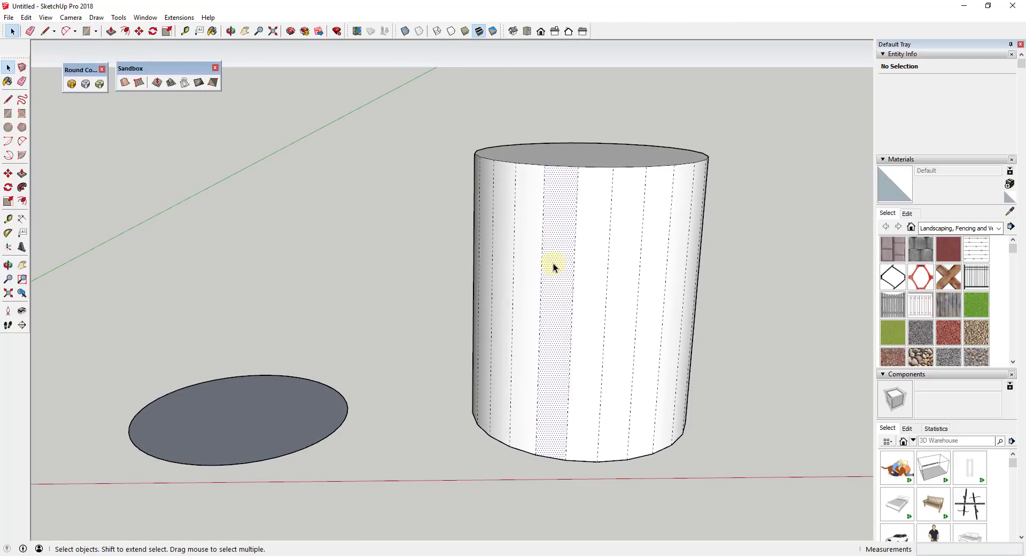
- Examine the individual flat facets around the cylinder's side by selecting them one after another
middle_drag(553, 263, 567, 303)
scroll(592, 342, up, 3)
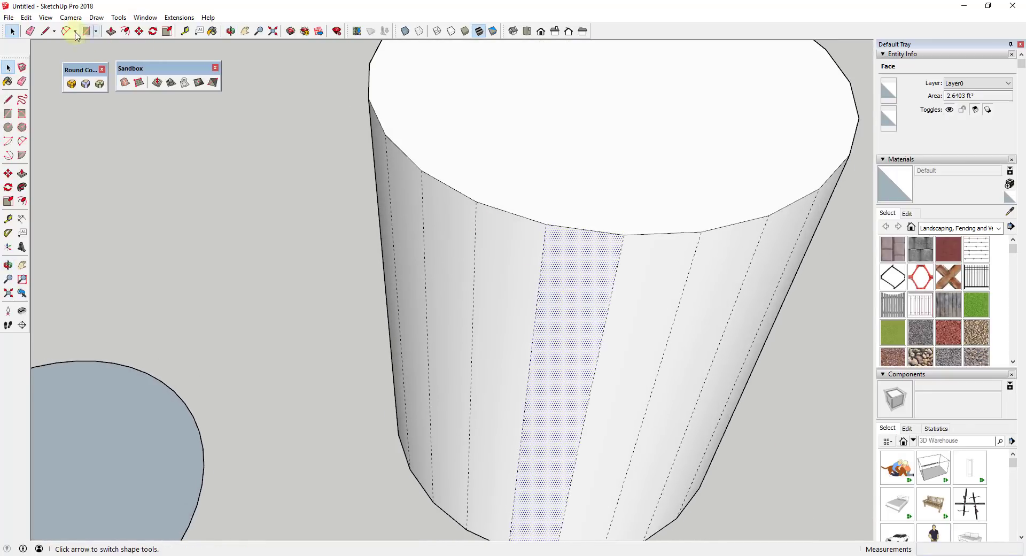
click(45, 17)
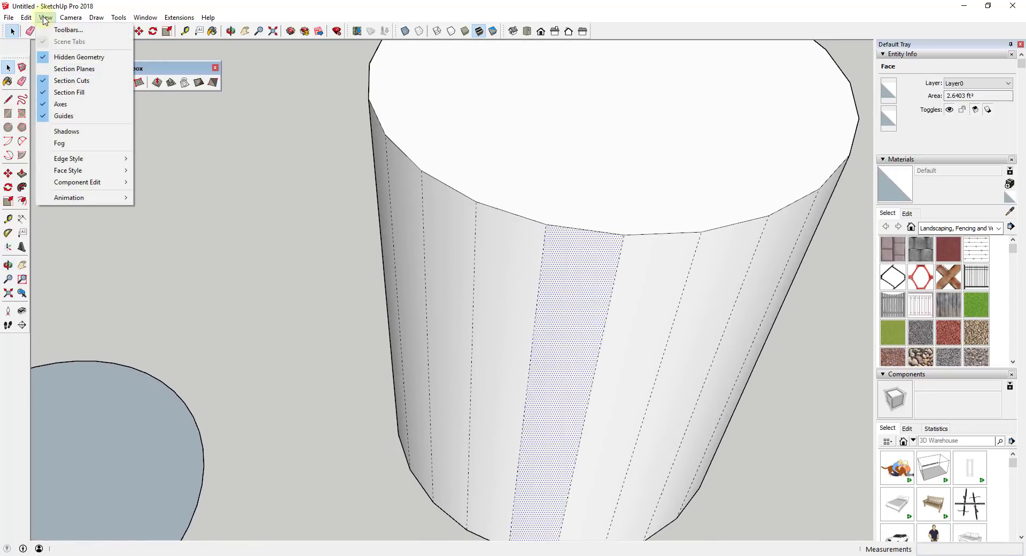
click(522, 271)
click(560, 282)
click(650, 305)
click(722, 283)
click(784, 258)
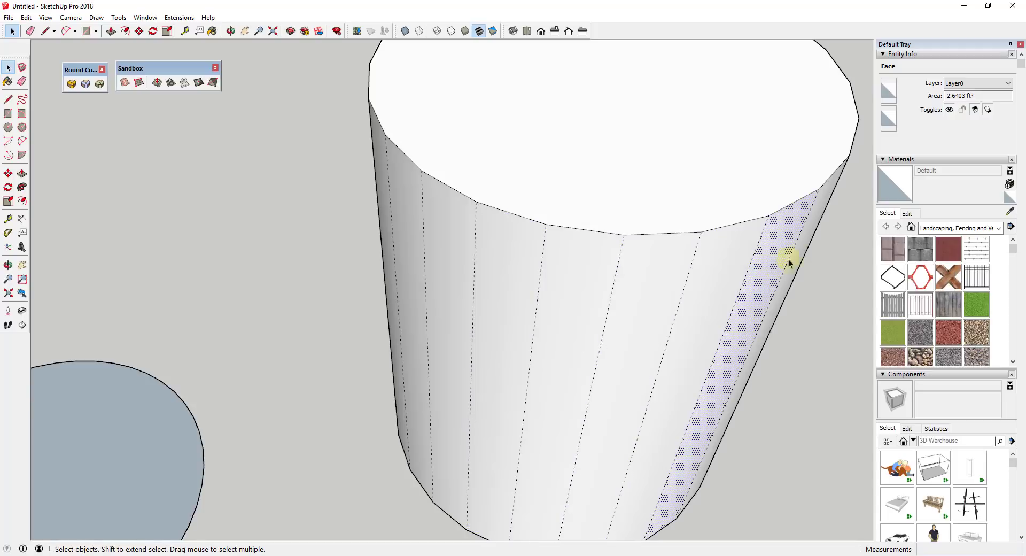
click(807, 242)
click(450, 251)
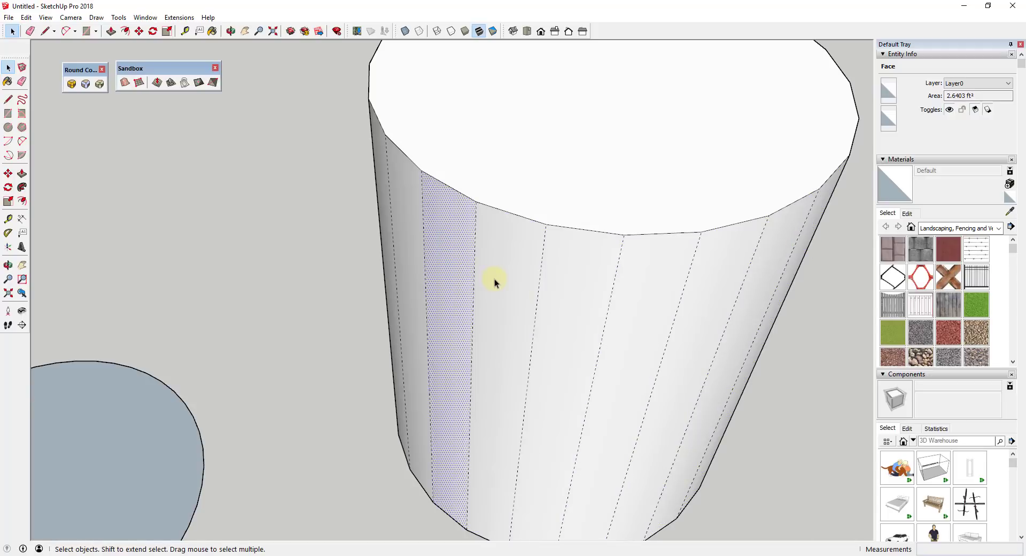
click(588, 286)
click(657, 289)
click(721, 281)
click(800, 250)
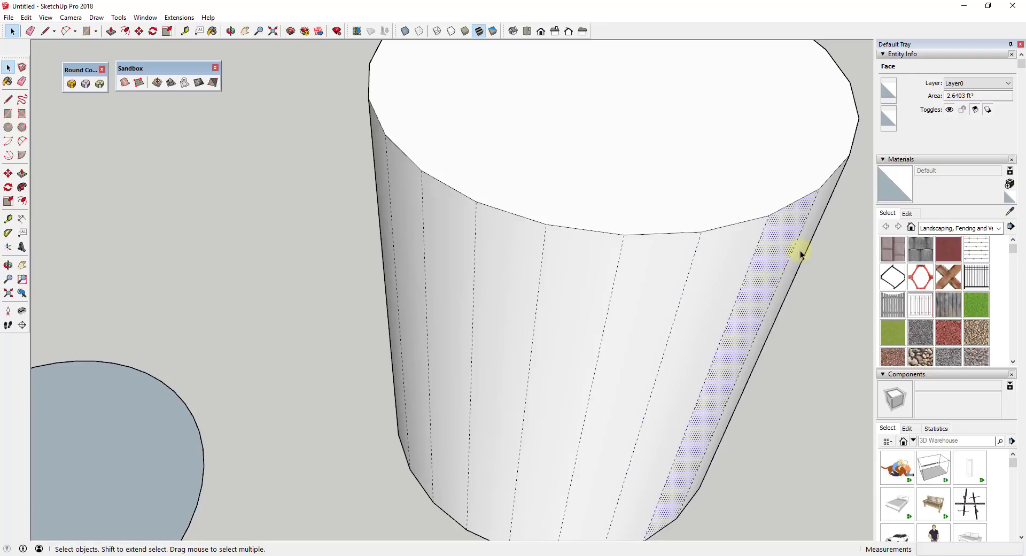
- Push/Pull the 48-segment circle upward to match the height of the neighbouring 24-segment cylinder
scroll(799, 250, down, 6)
mouse_move(740, 263)
middle_down()
mouse_move(664, 171)
mouse_move(547, 337)
middle_up()
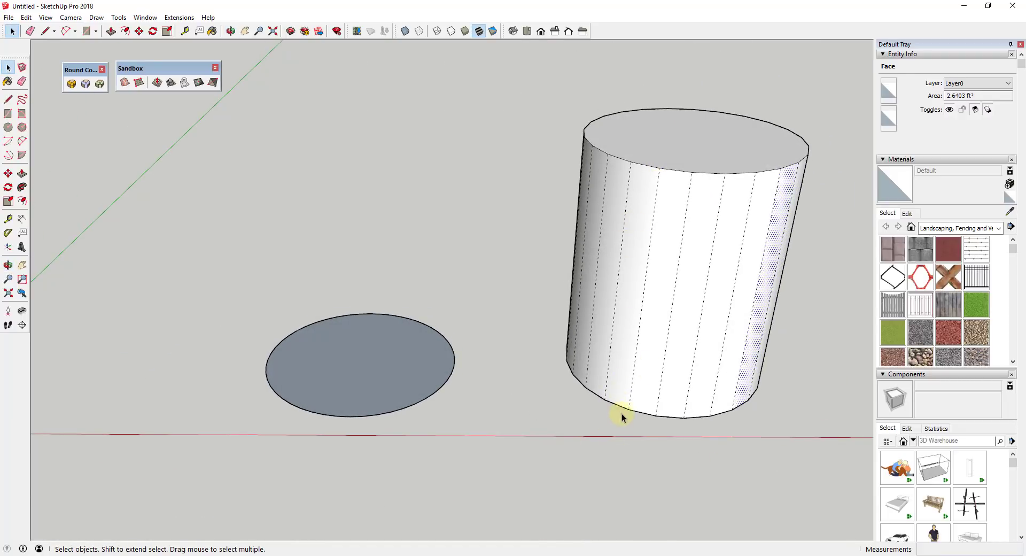
click(409, 381)
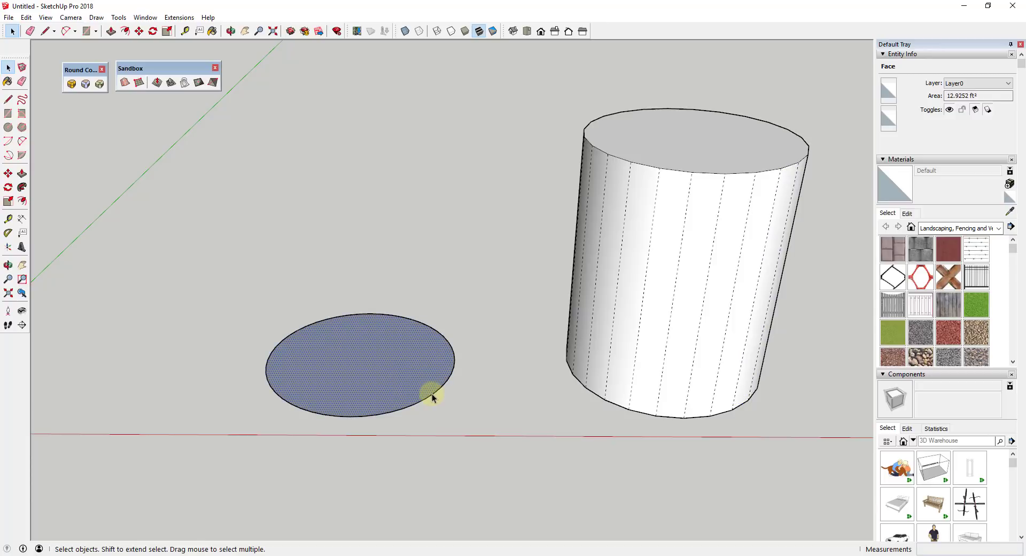
click(433, 393)
key(p)
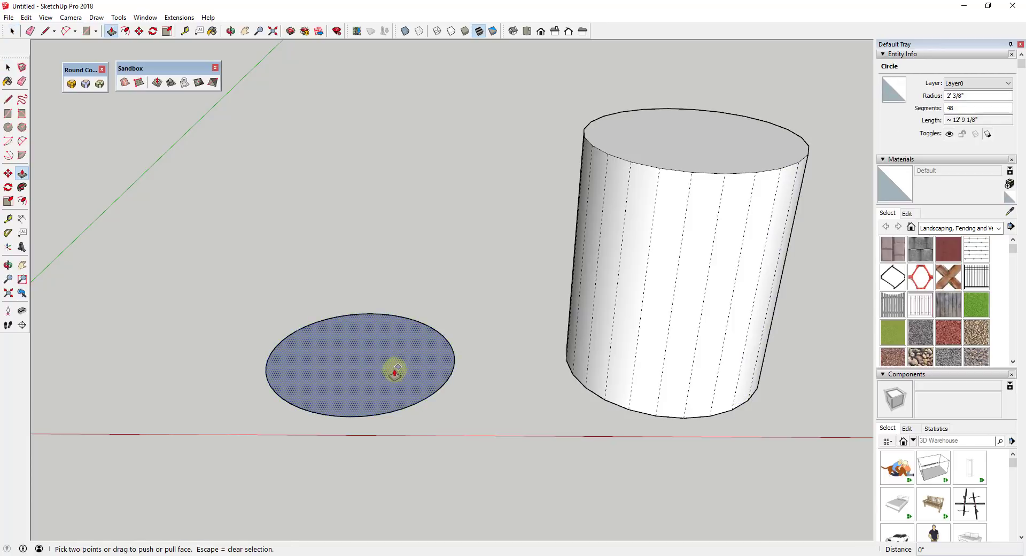
drag(394, 369, 632, 147)
middle_drag(632, 146, 483, 199)
- Examine the narrower facets around the 48-segment cylinder's side by selecting them one after another
key(space)
click(321, 253)
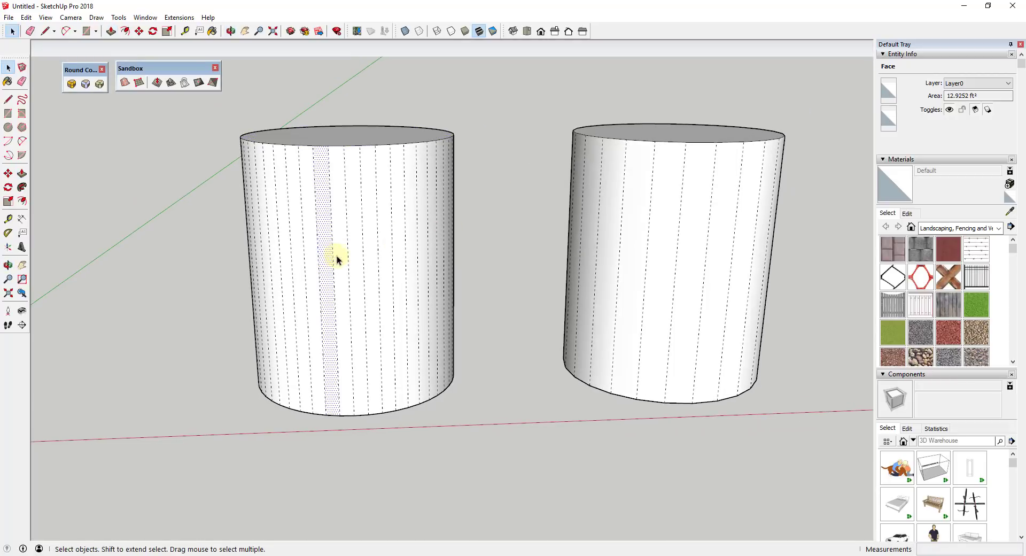
click(342, 258)
click(361, 260)
click(376, 262)
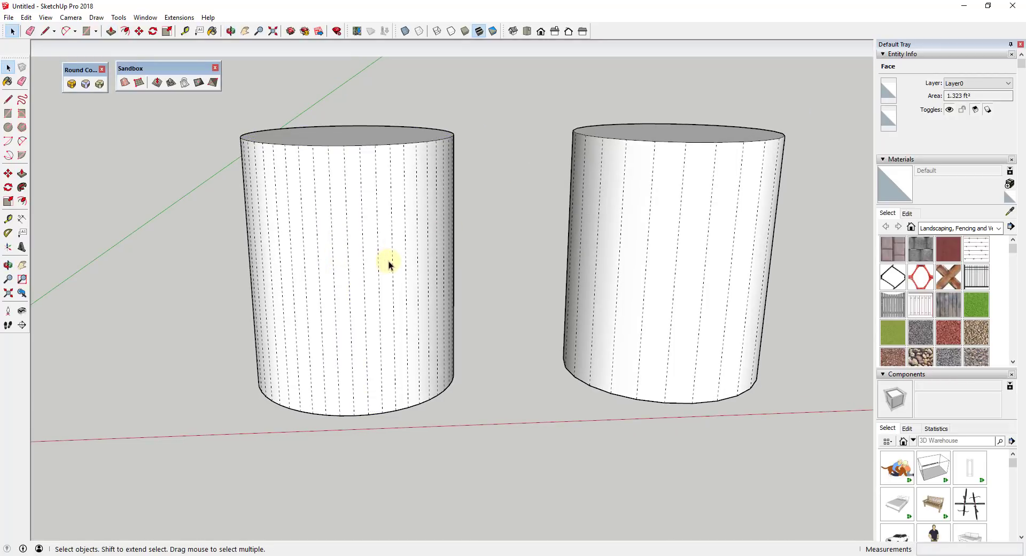
click(392, 265)
click(404, 260)
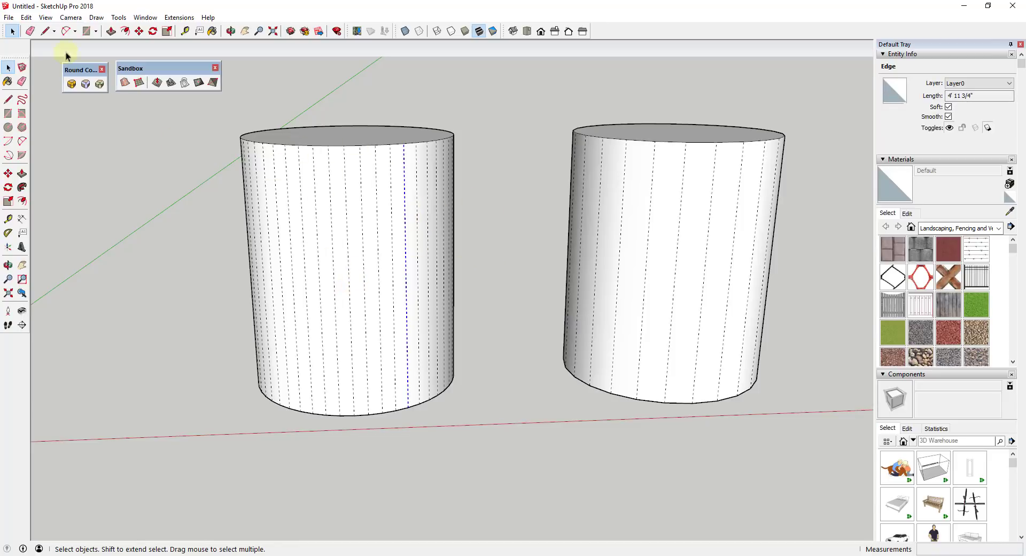
- Turn off hidden geometry and compare the entity counts of the two cylinders by selecting each one in full
click(45, 17)
click(90, 58)
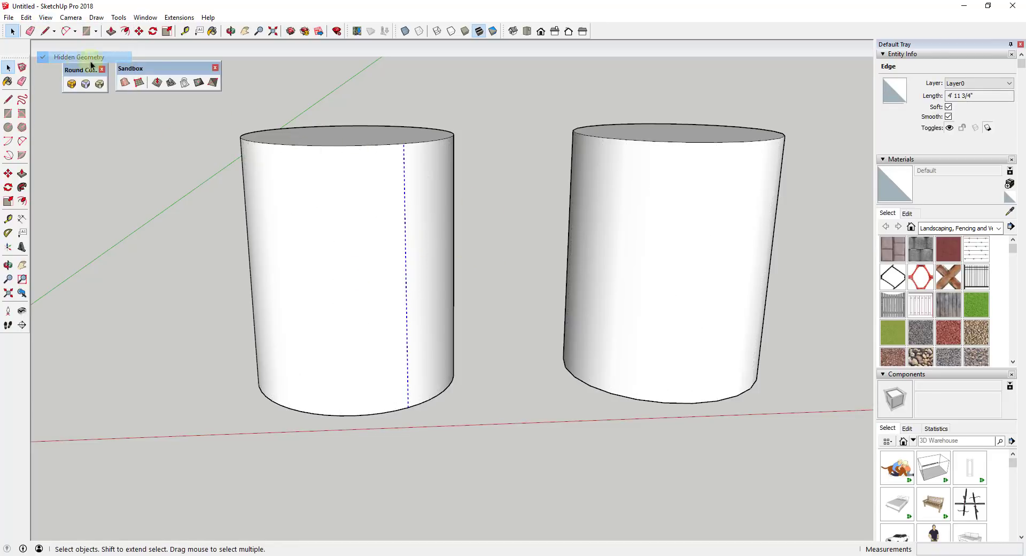
mouse_move(501, 336)
middle_down()
mouse_move(492, 367)
mouse_move(508, 327)
mouse_move(513, 348)
middle_up()
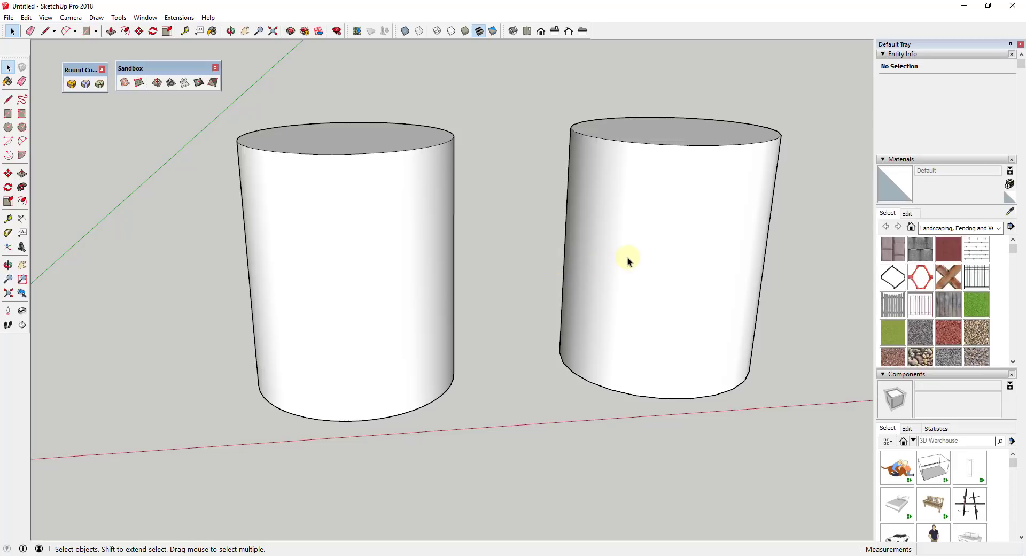
triple_click(382, 277)
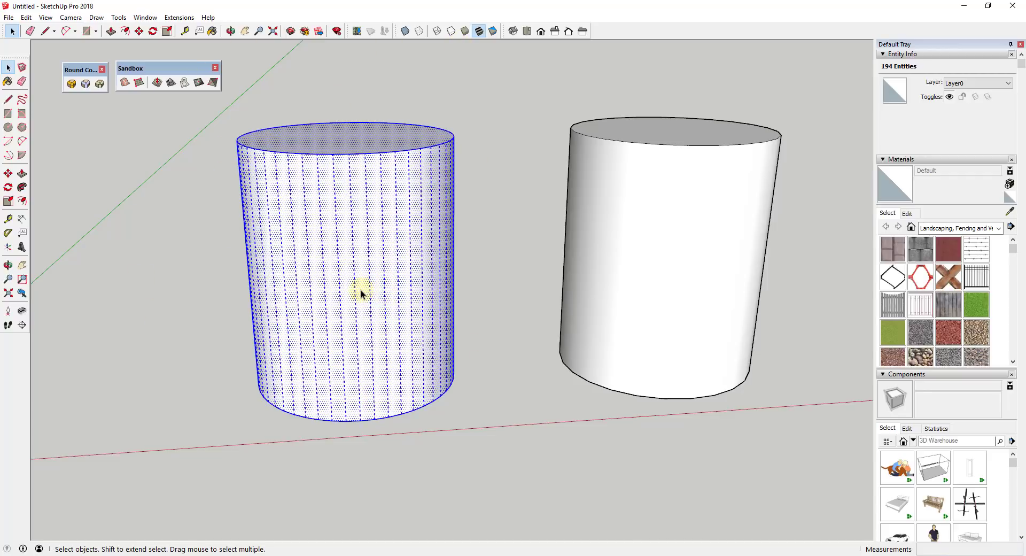
triple_click(726, 287)
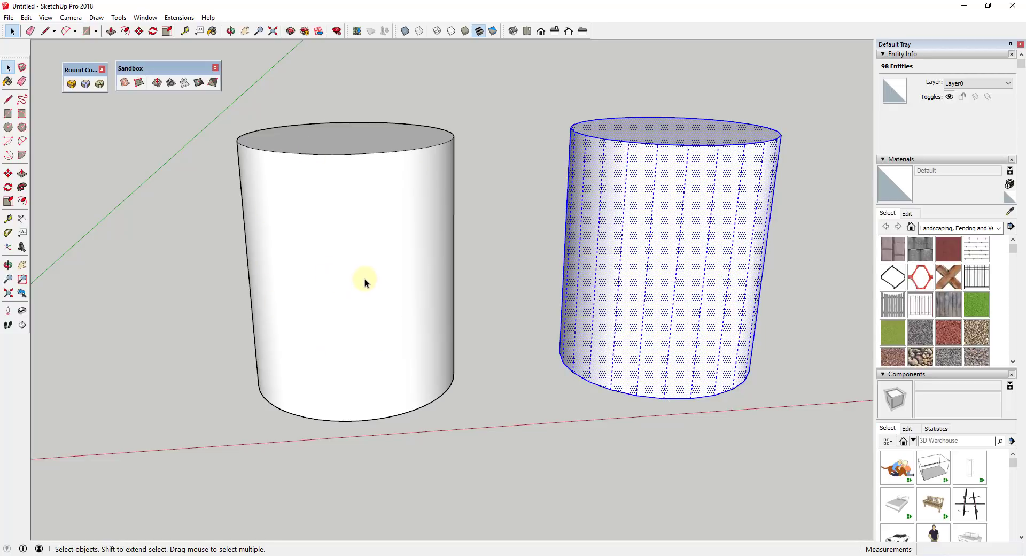
- Copy the pair of crossed horizontal and vertical circles about 7' 7" along the red axis
scroll(368, 279, down, 5)
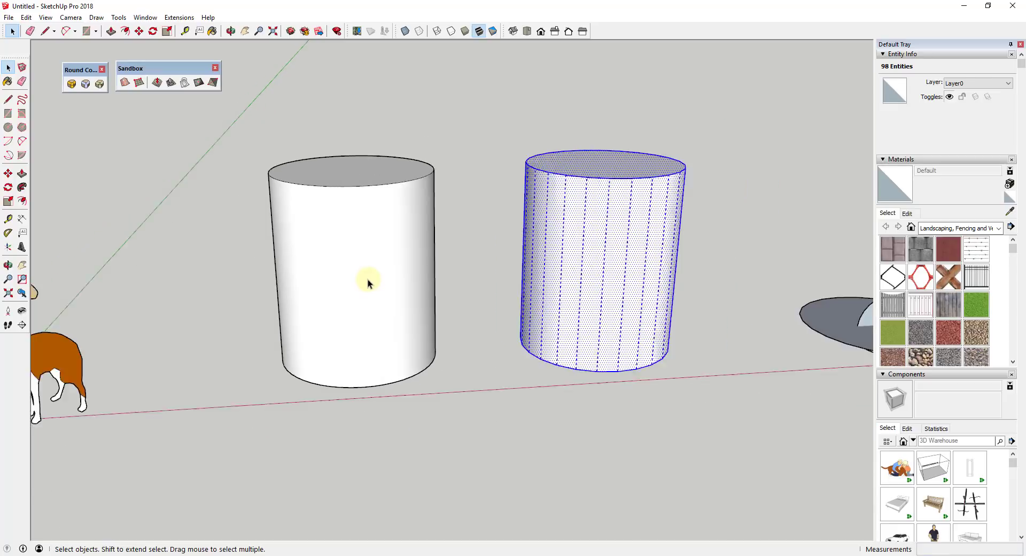
middle_drag(625, 266, 320, 281)
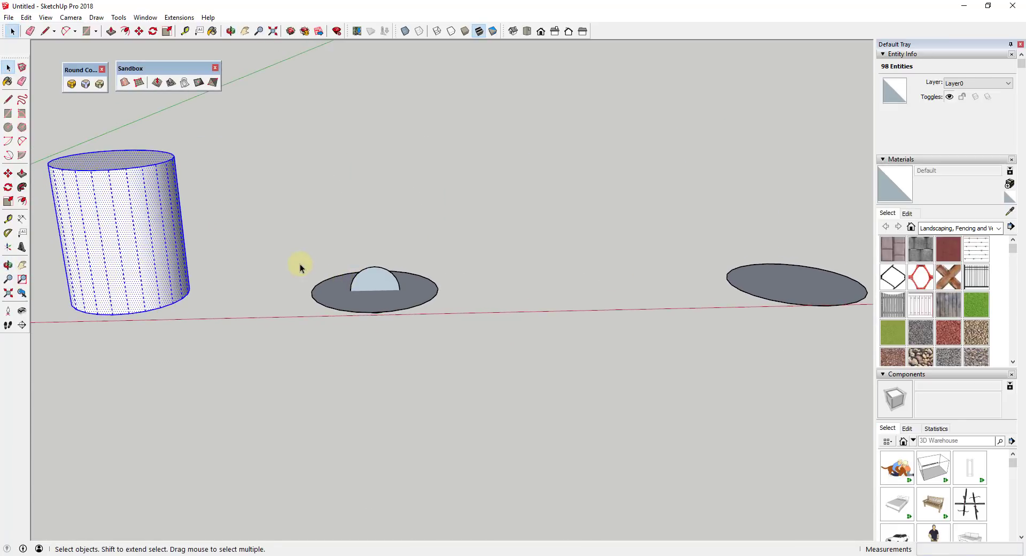
drag(298, 259, 497, 362)
key(m)
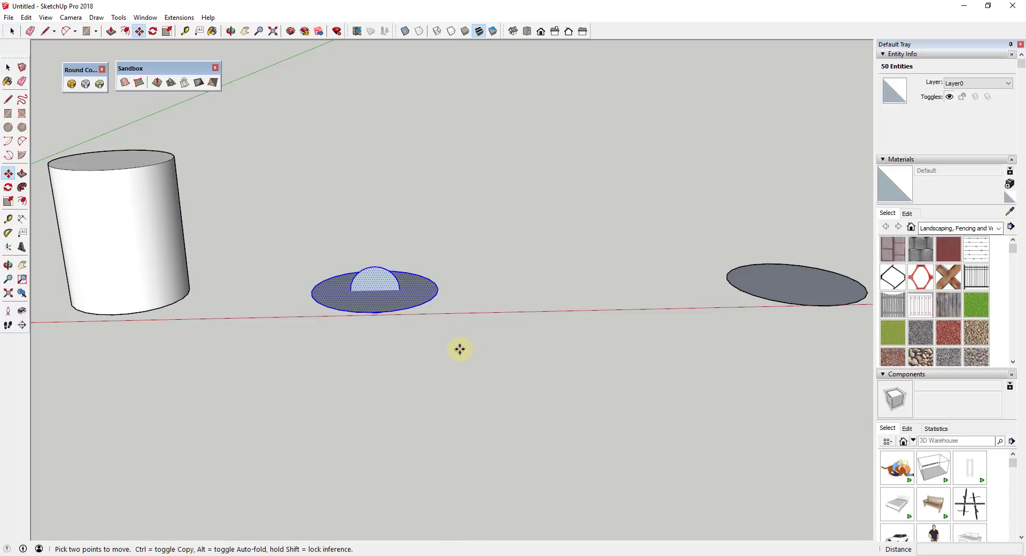
key(ctrl)
click(377, 289)
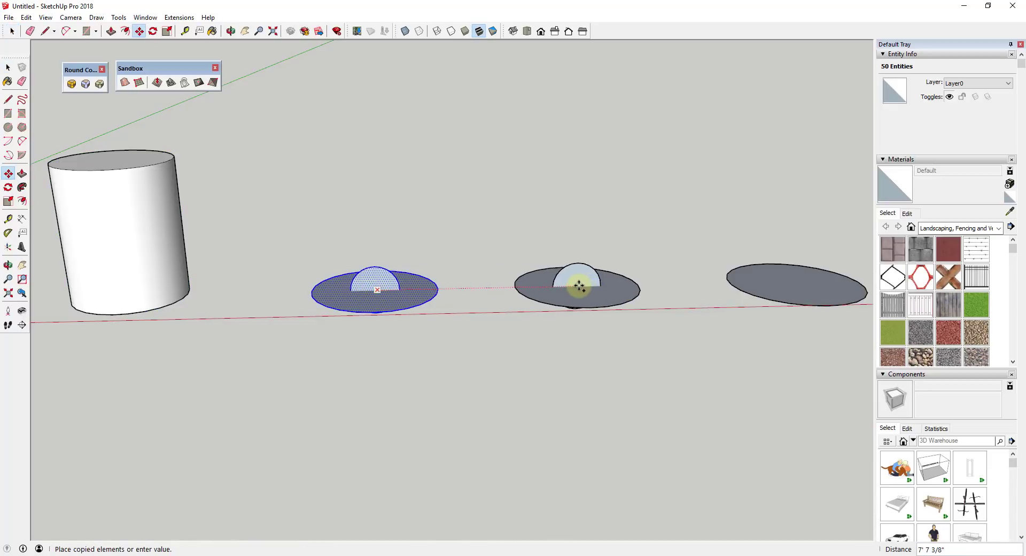
click(579, 289)
key(space)
- Increase the segment count of the original pair's horizontal circle and check the copied horizontal circle's segments for comparison
scroll(375, 289, up, 5)
scroll(380, 351, down, 2)
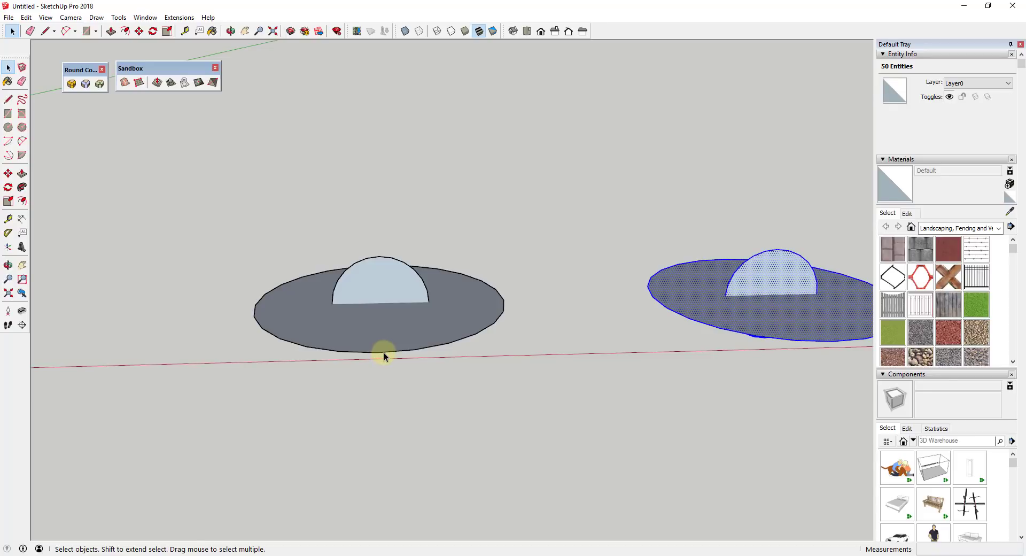
click(382, 352)
click(957, 108)
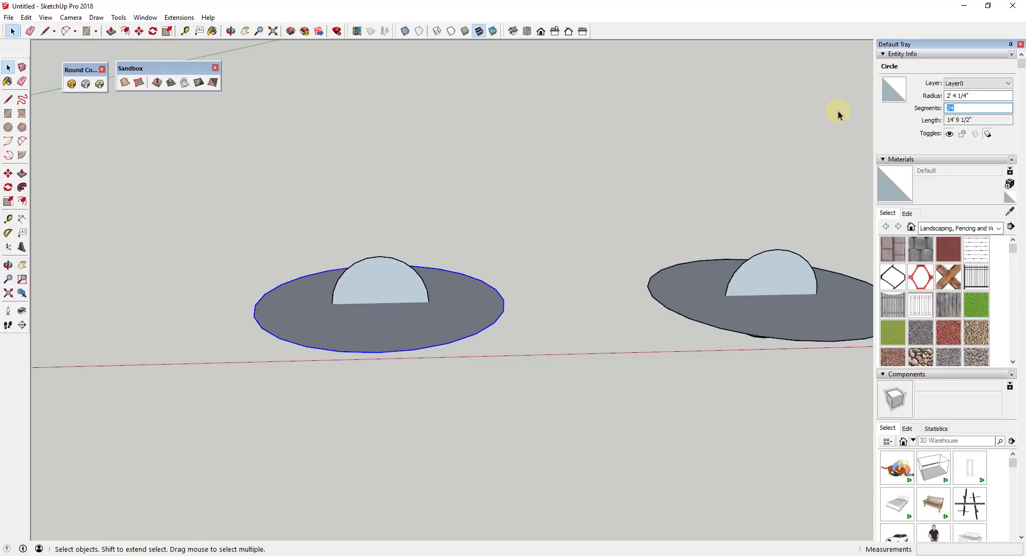
key(Return)
click(669, 316)
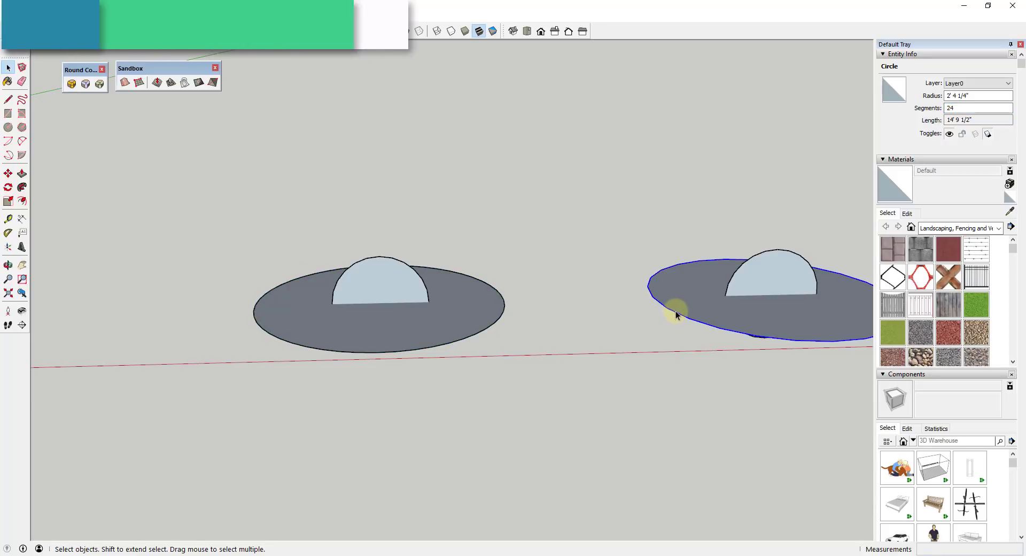
- Use Follow Me to sweep the smoother horizontal circle around its small vertical circle into a sphere
middle_drag(676, 310, 614, 307)
click(280, 298)
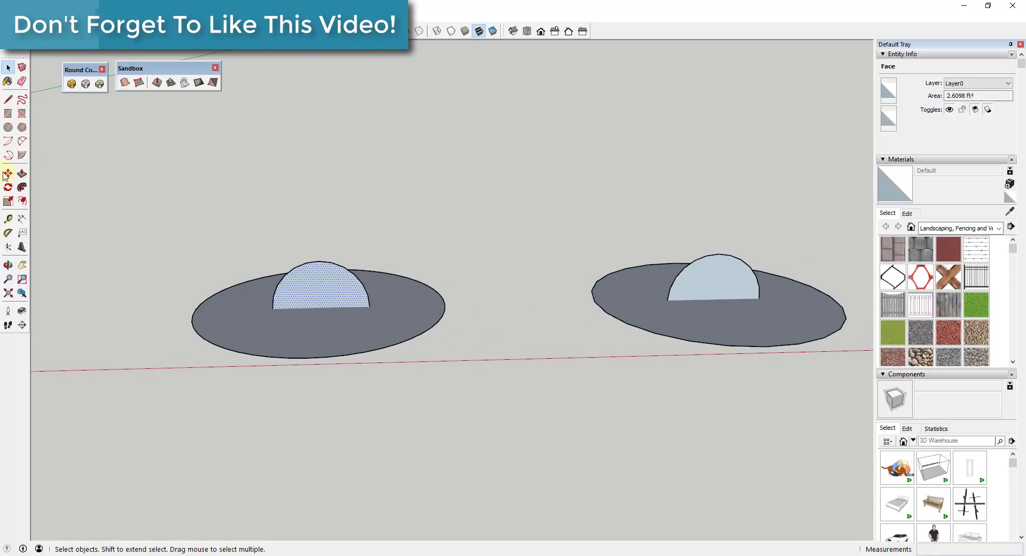
click(22, 187)
click(243, 302)
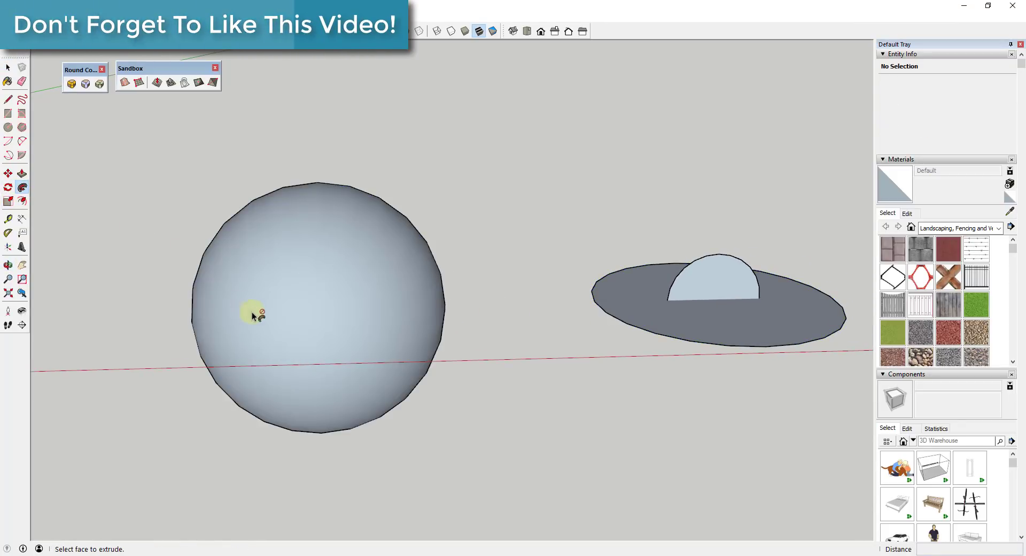
key(space)
- Orient the new sphere's faces, and reverse them so their front sides face outward
right_click(298, 269)
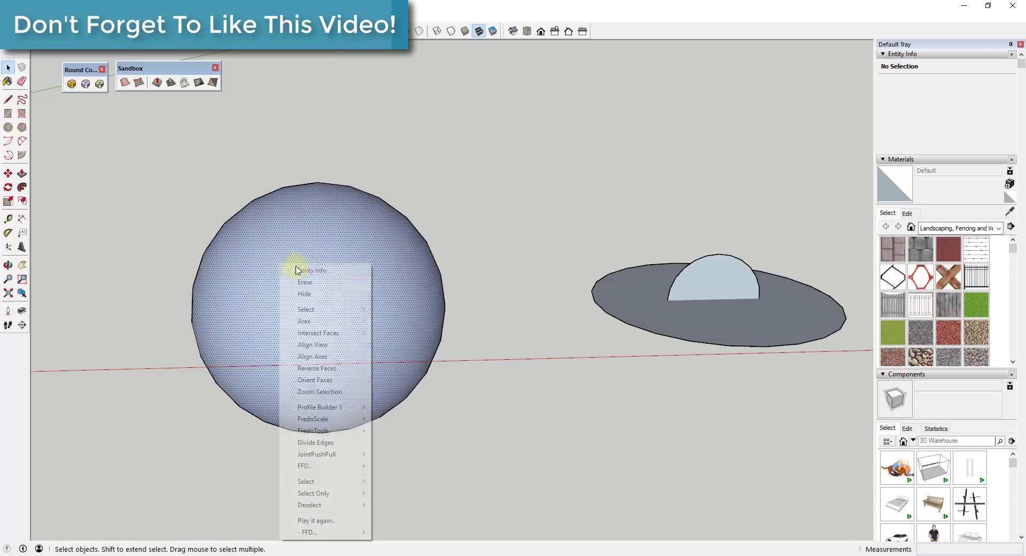
click(321, 379)
right_click(319, 356)
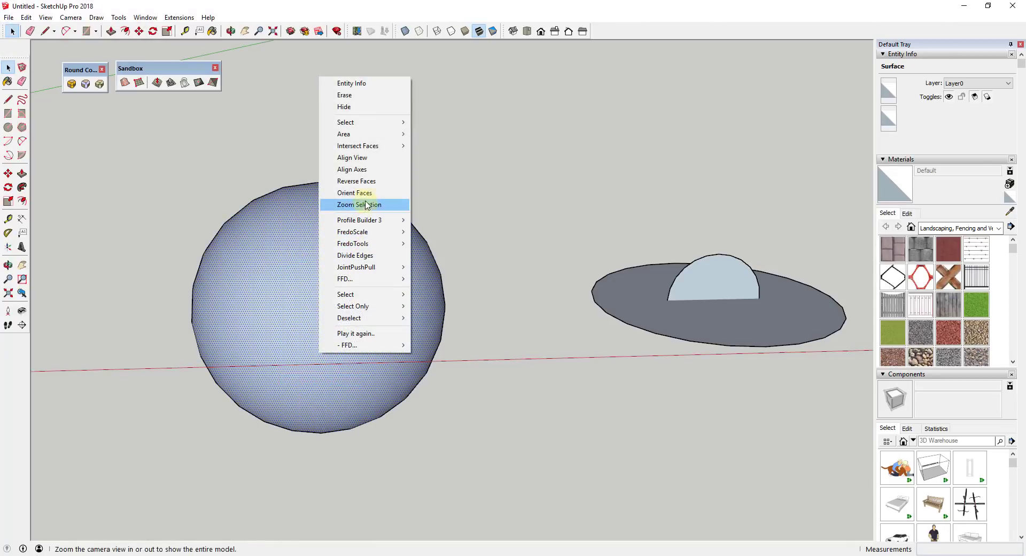
click(369, 182)
- Use Follow Me to sweep the copied 24-segment horizontal circle around its vertical circle into a second sphere
click(730, 284)
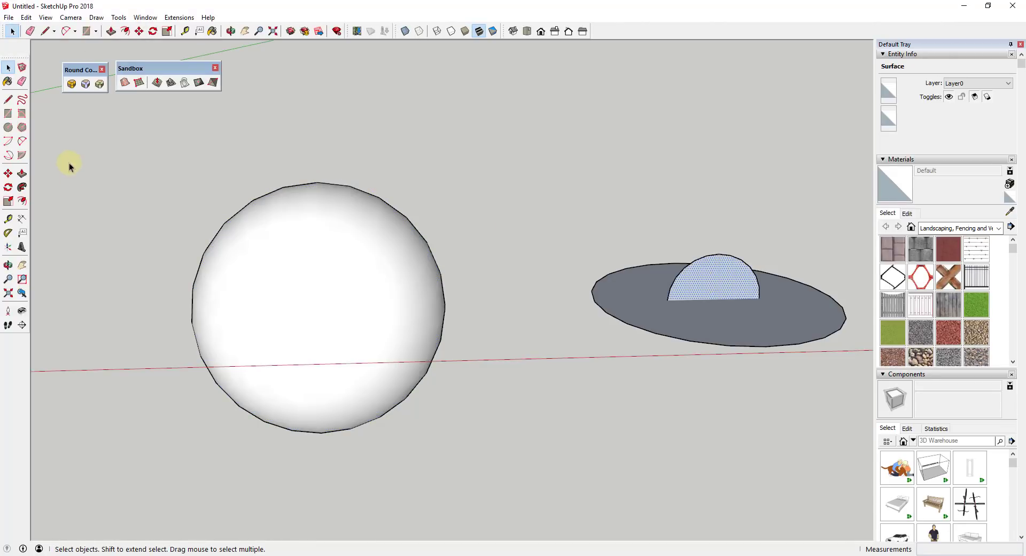
click(22, 187)
click(643, 298)
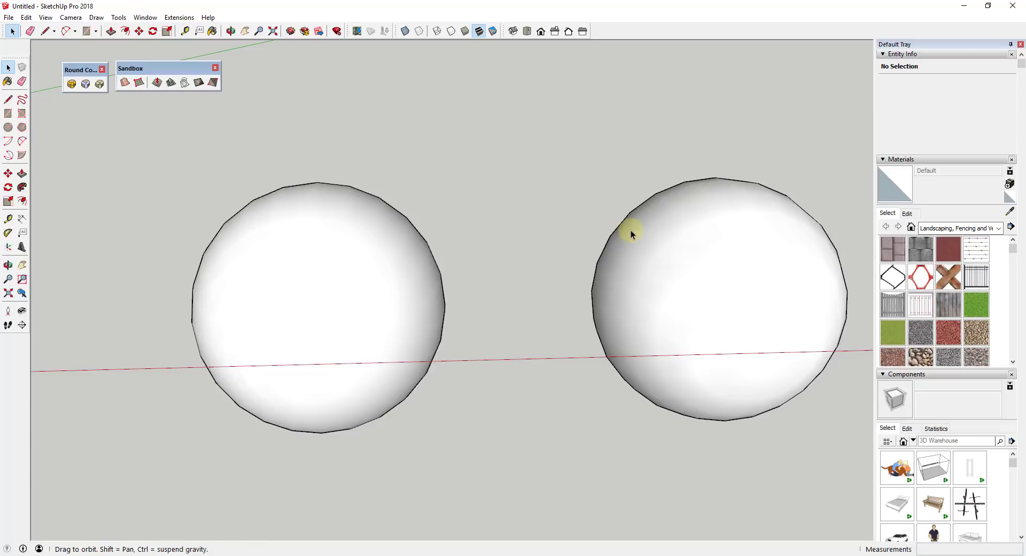
middle_drag(630, 229, 644, 267)
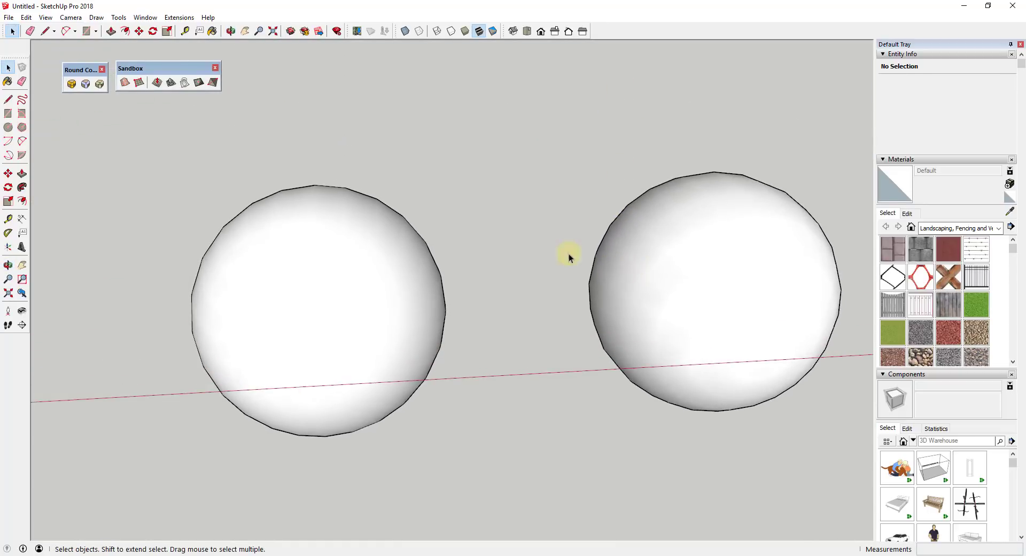
- Turn on hidden geometry, compare the two spheres' facets and entity counts by selecting each in full, and clear the selection
click(56, 17)
click(75, 55)
middle_drag(481, 237, 586, 248)
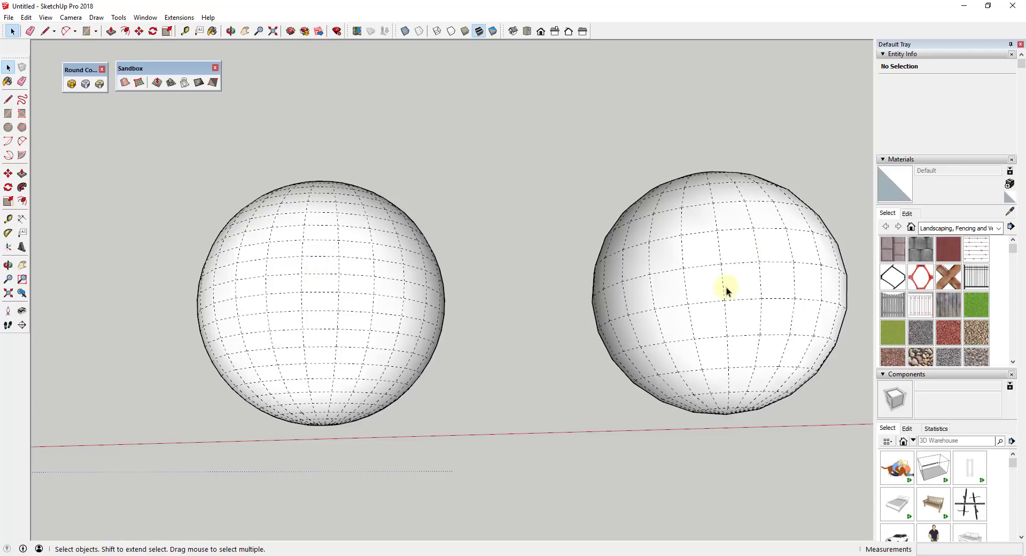
middle_drag(572, 335, 469, 201)
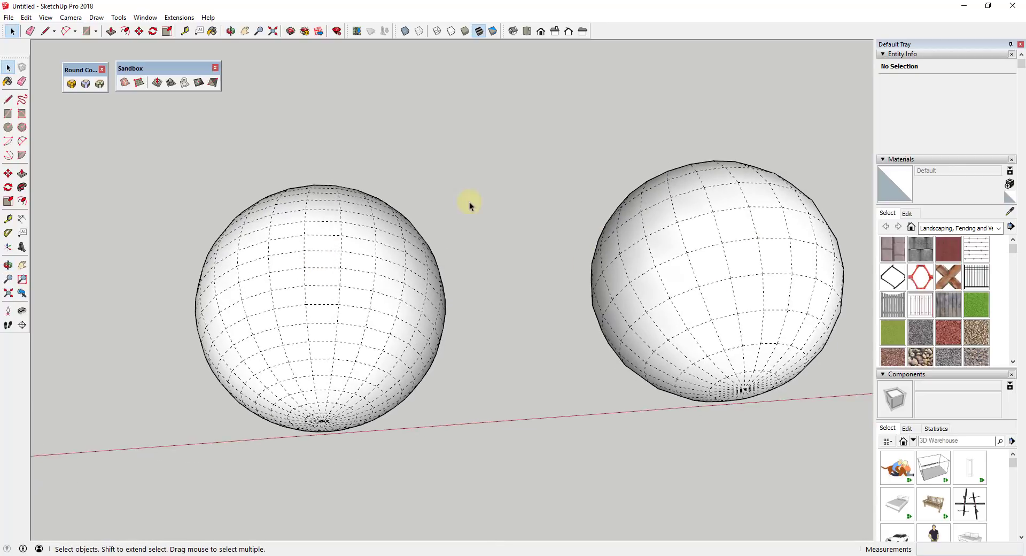
triple_click(319, 280)
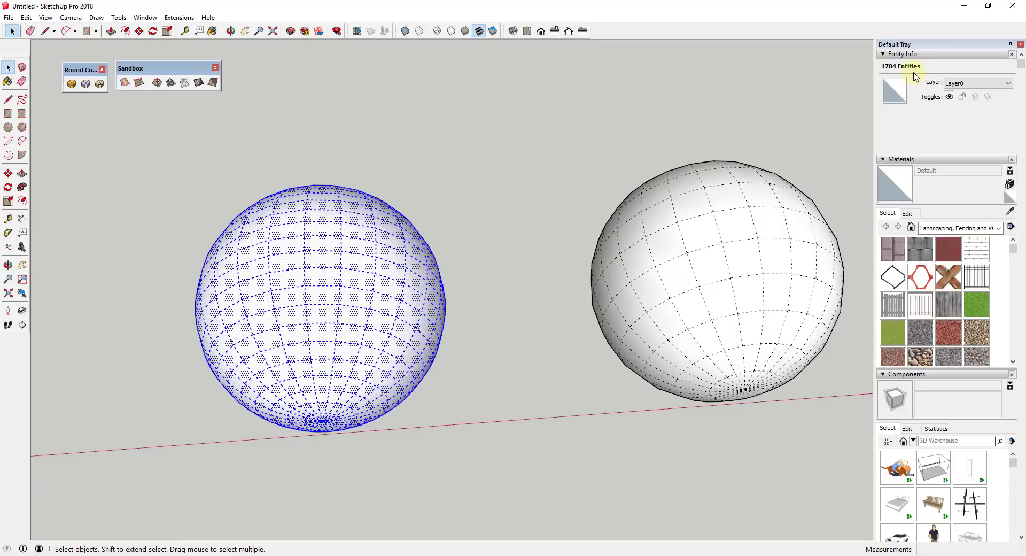
triple_click(740, 252)
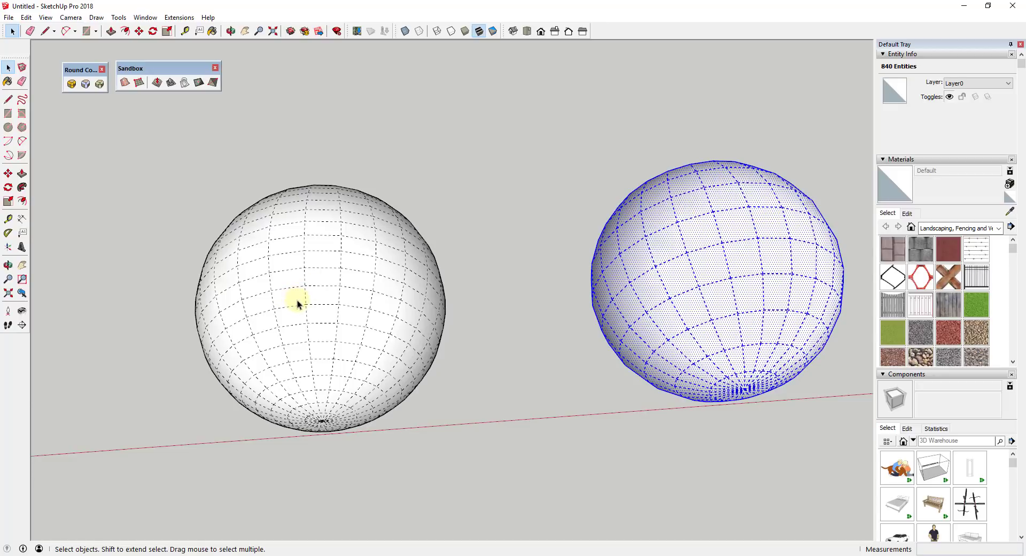
scroll(286, 299, down, 3)
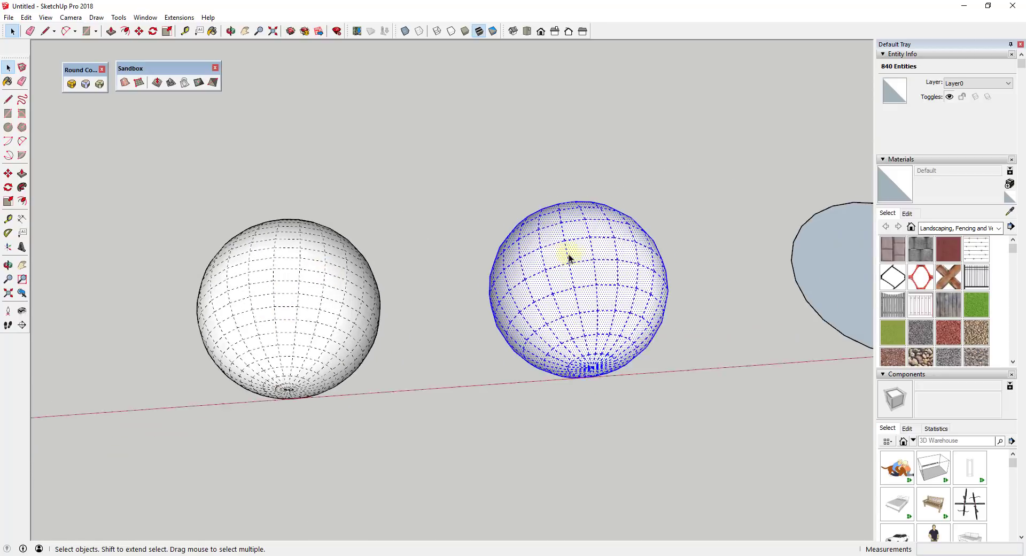
click(694, 240)
- Draw a tall upright rectangle on the remaining flat circle, running from the circle's centre out to its edge
scroll(637, 257, down, 4)
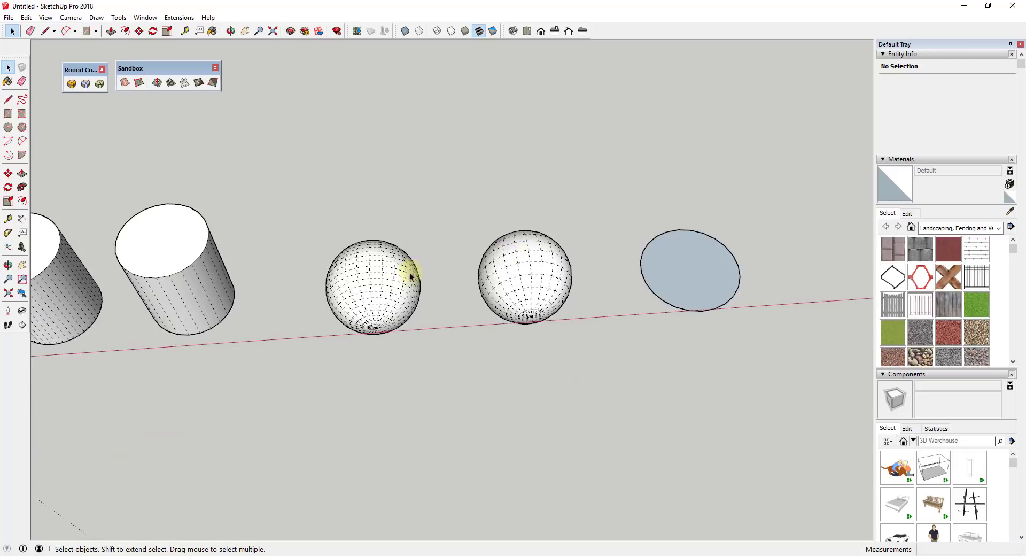
scroll(448, 270, up, 2)
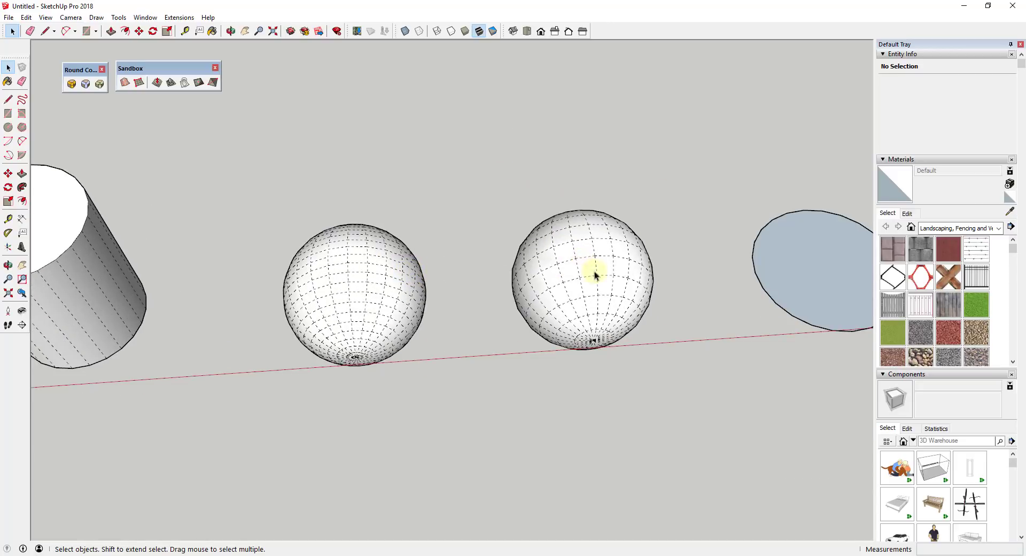
scroll(550, 177, down, 4)
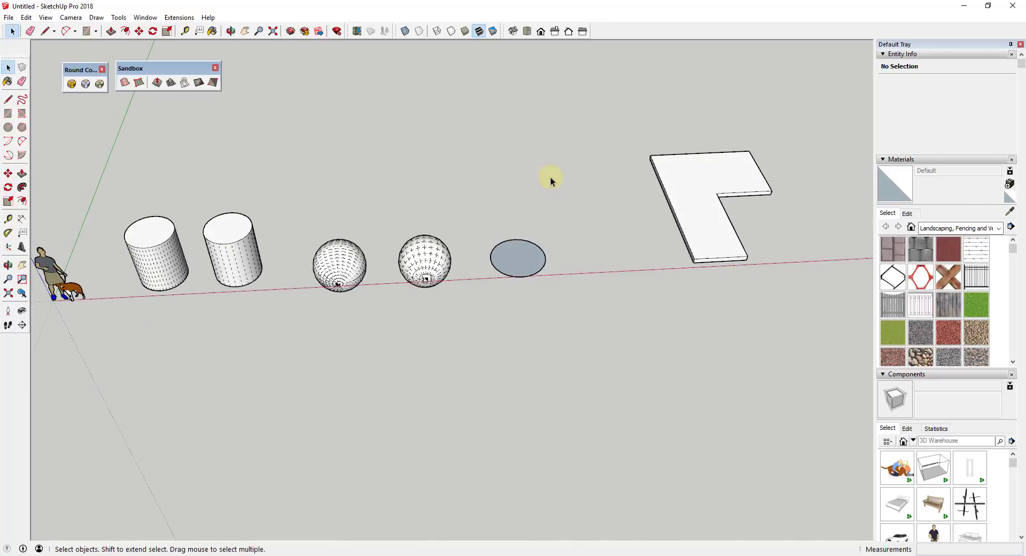
scroll(522, 262, up, 3)
key(c)
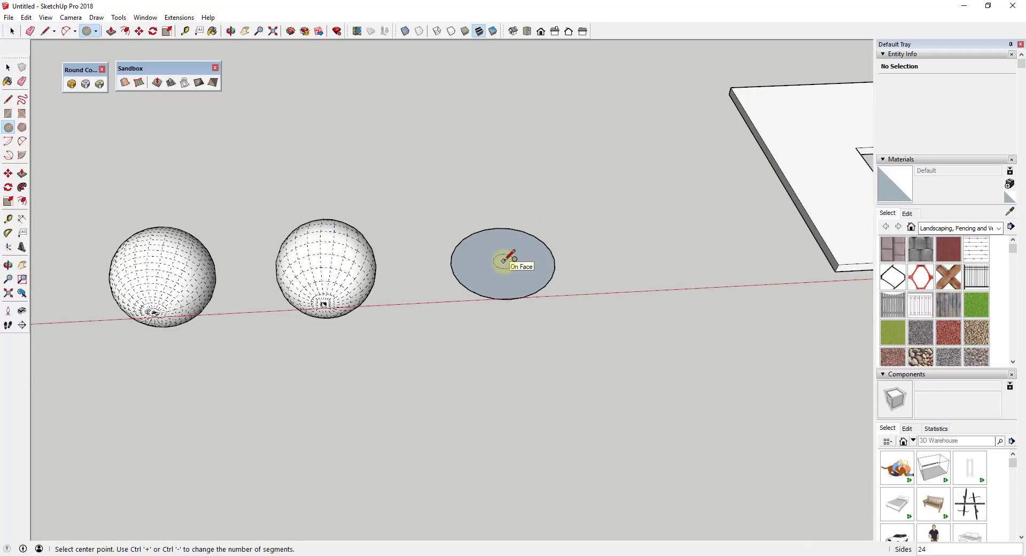
key(r)
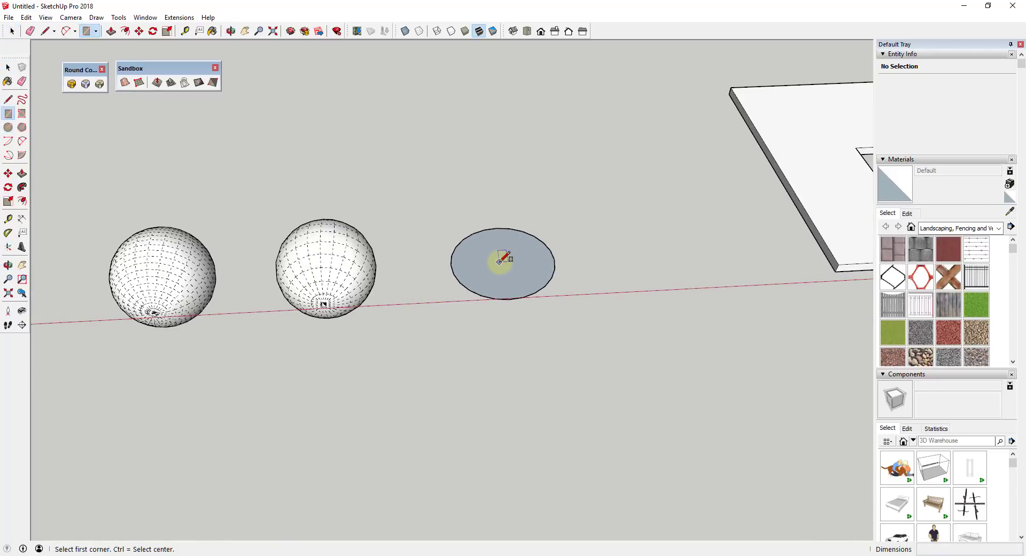
click(503, 261)
click(557, 182)
middle_drag(557, 182, 588, 109)
scroll(587, 210, up, 3)
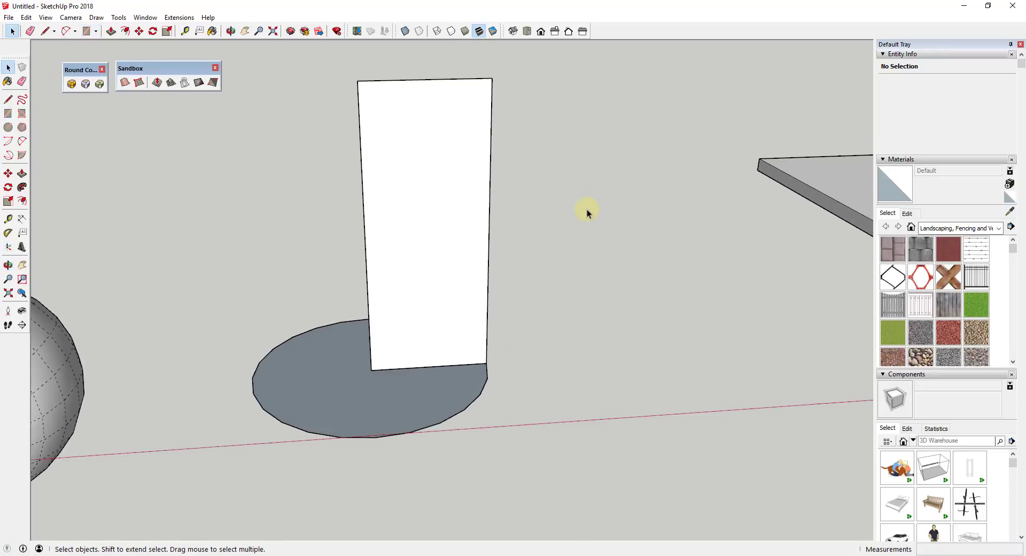
- Draw a chain of tangent arcs down the upright rectangle with the 2 Point Arc tool, alternating sides, the first about 1' 3 3/4" long
middle_drag(587, 209, 493, 202)
scroll(488, 229, down, 3)
scroll(488, 228, up, 1)
key(shift+p)
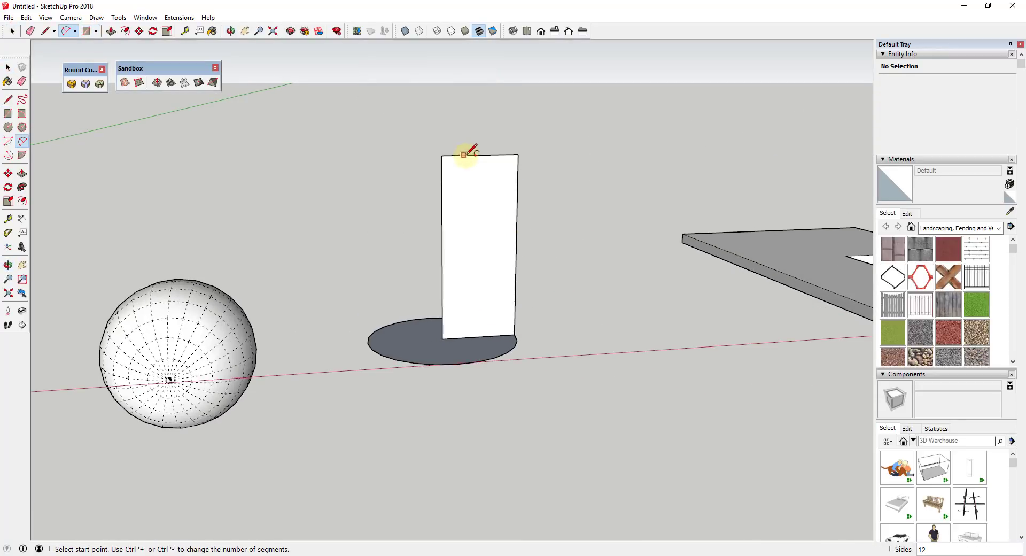
click(464, 155)
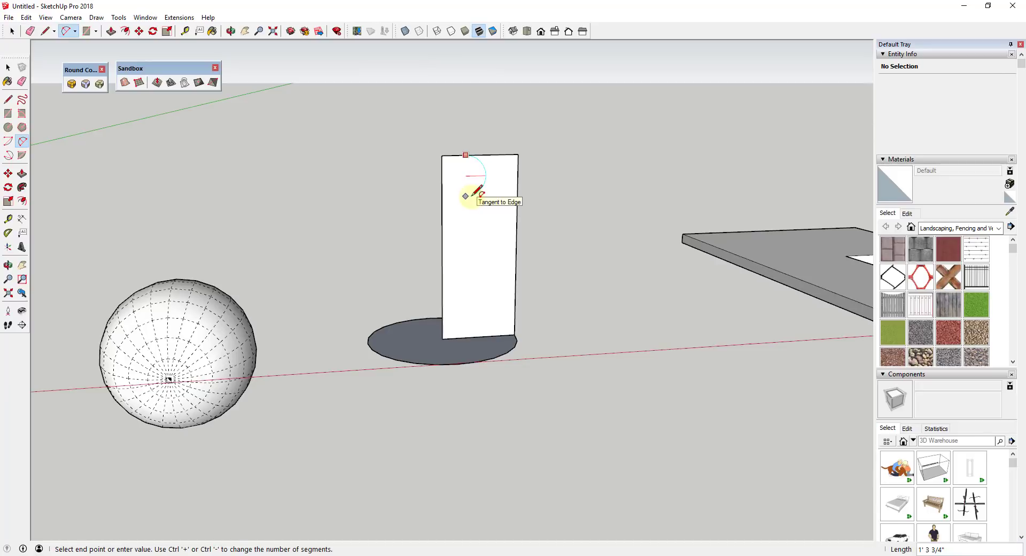
click(471, 195)
click(467, 196)
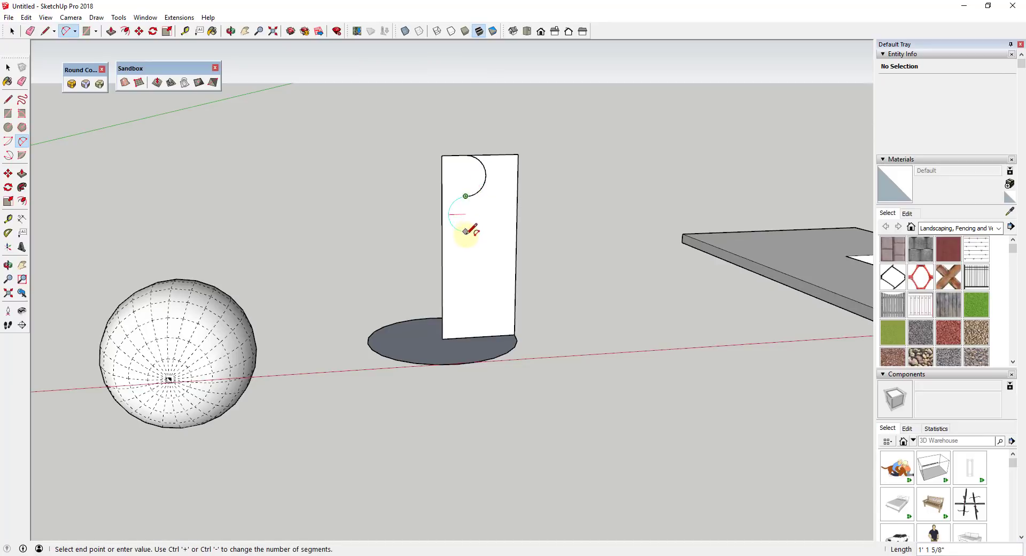
double_click(464, 235)
click(463, 235)
double_click(463, 273)
click(464, 274)
double_click(465, 310)
click(464, 310)
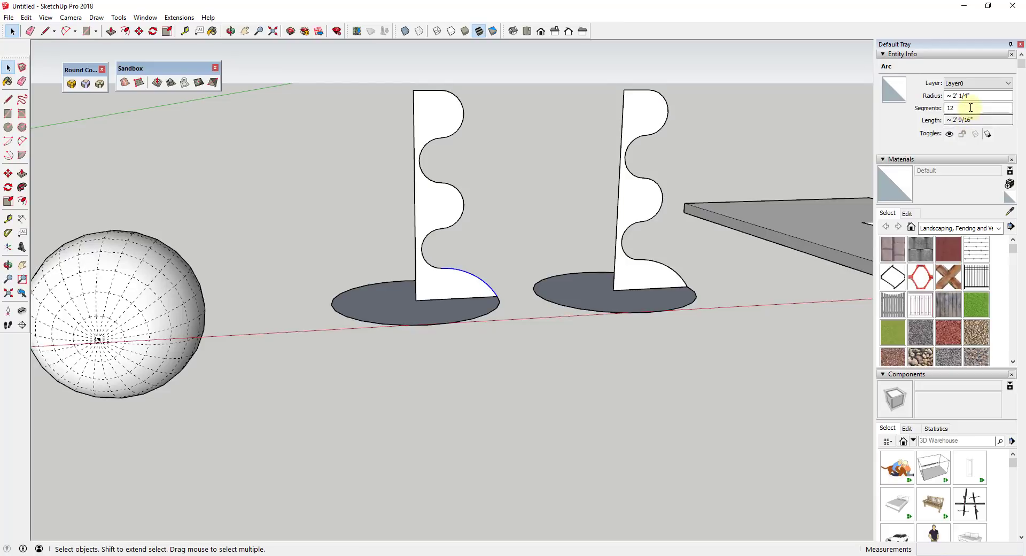
- Set the arcs along the first profile's curved edge to 24 segments, starting with the lowest arc
double_click(970, 107)
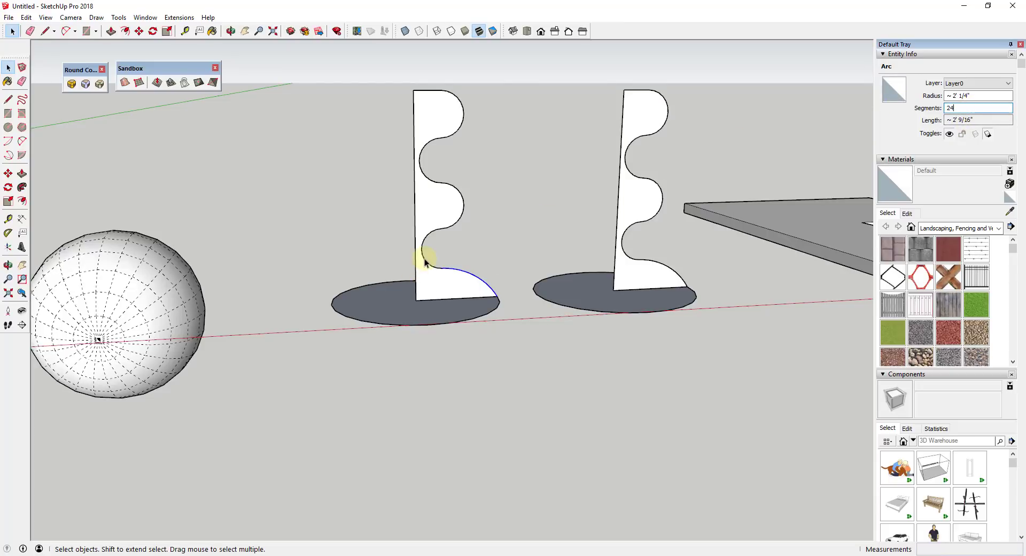
text(24)
key(Return)
double_click(971, 108)
click(442, 136)
- Use Follow Me to sweep each of the two curved profiles around the flat circle at its base
middle_drag(618, 160, 598, 171)
click(414, 304)
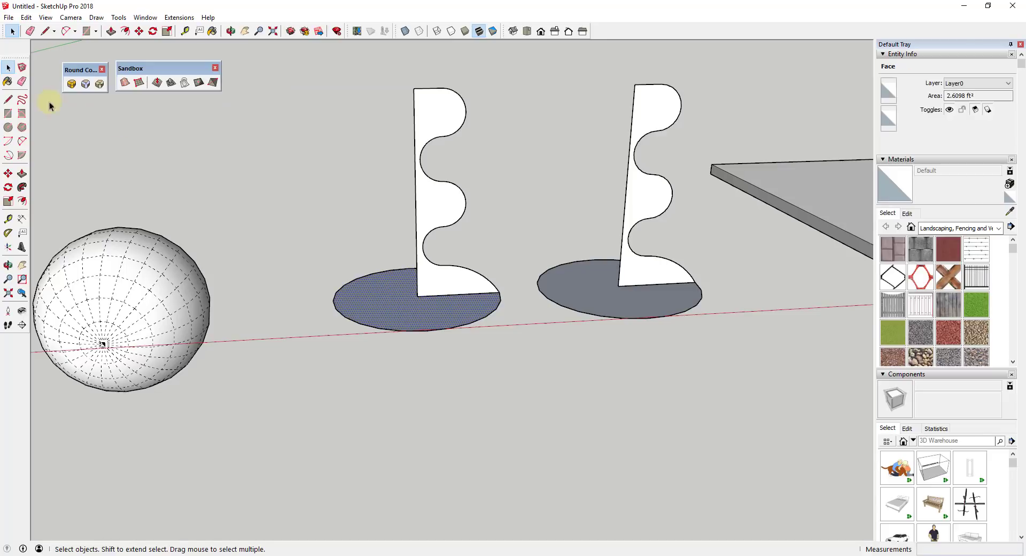
click(22, 186)
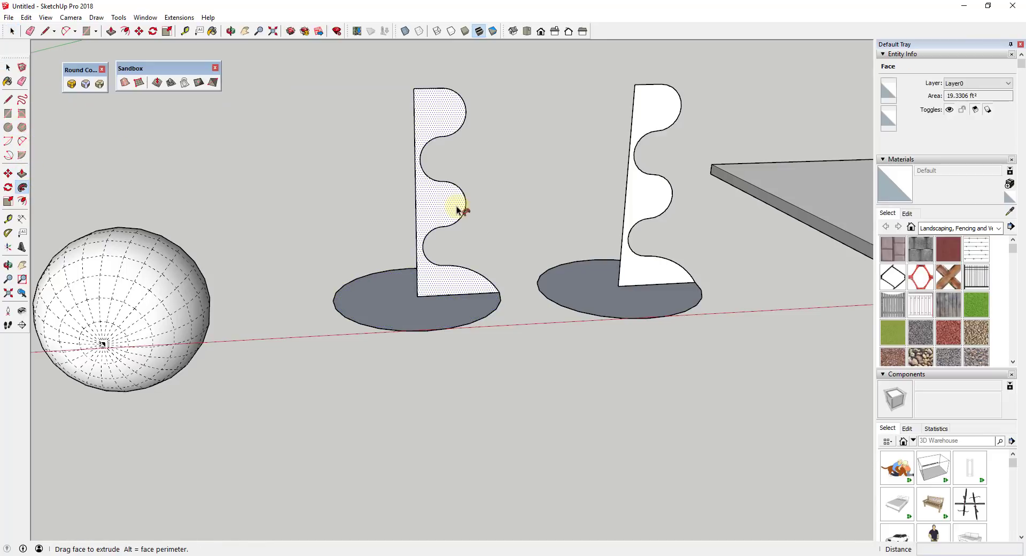
click(460, 207)
key(space)
click(631, 299)
click(22, 187)
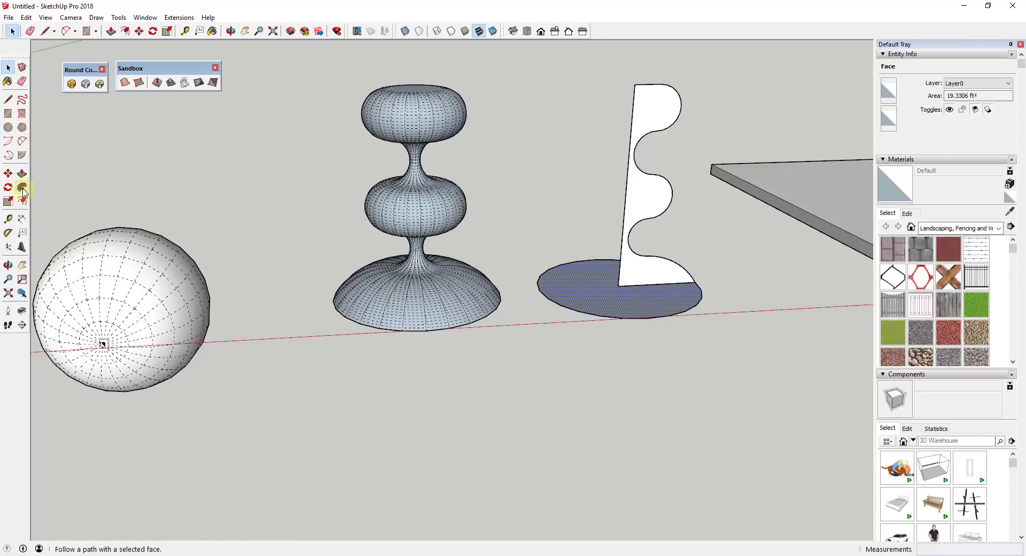
click(662, 191)
key(space)
- Compare the entity counts of the two turned shapes by selecting each in full, and clear the selection
middle_drag(733, 236, 574, 233)
triple_click(400, 220)
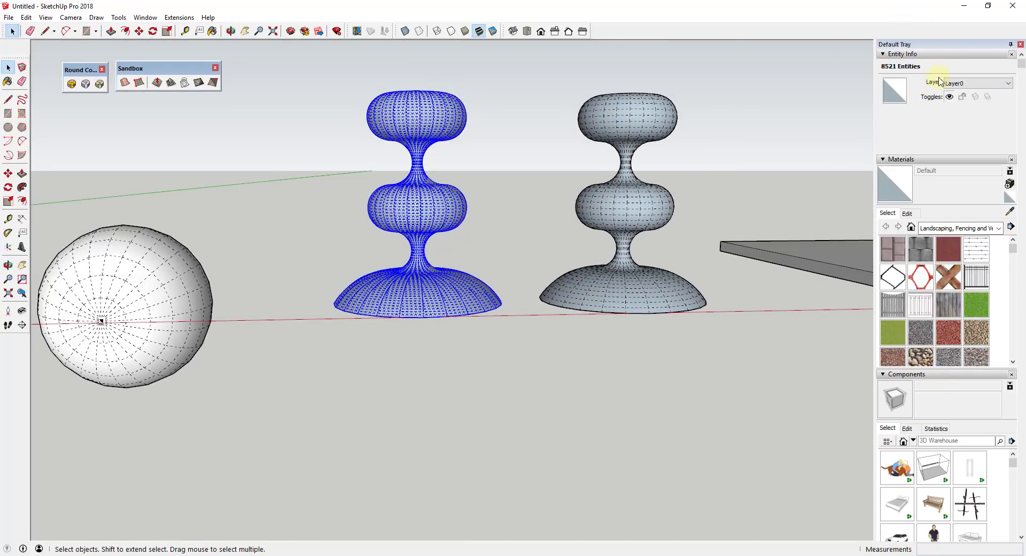
triple_click(631, 192)
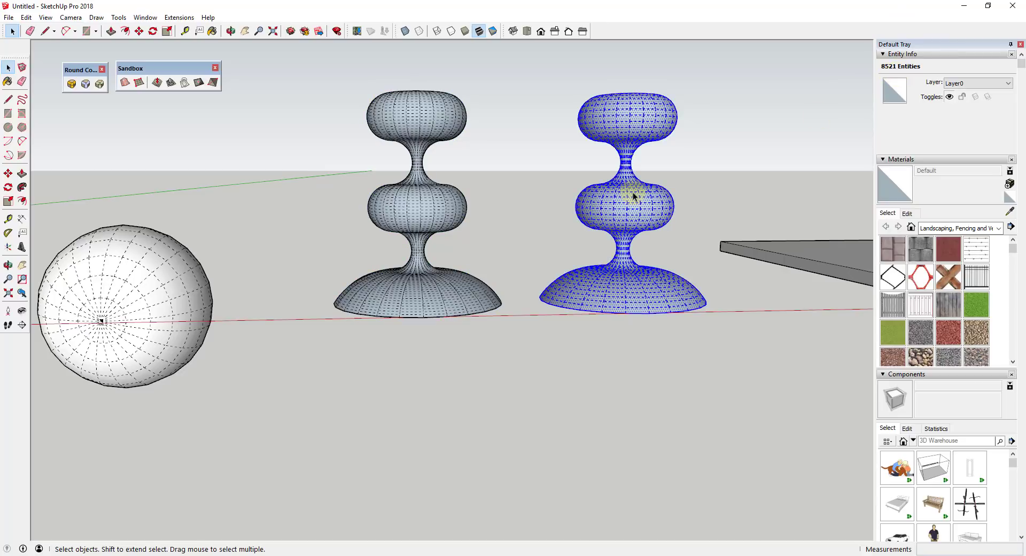
click(703, 212)
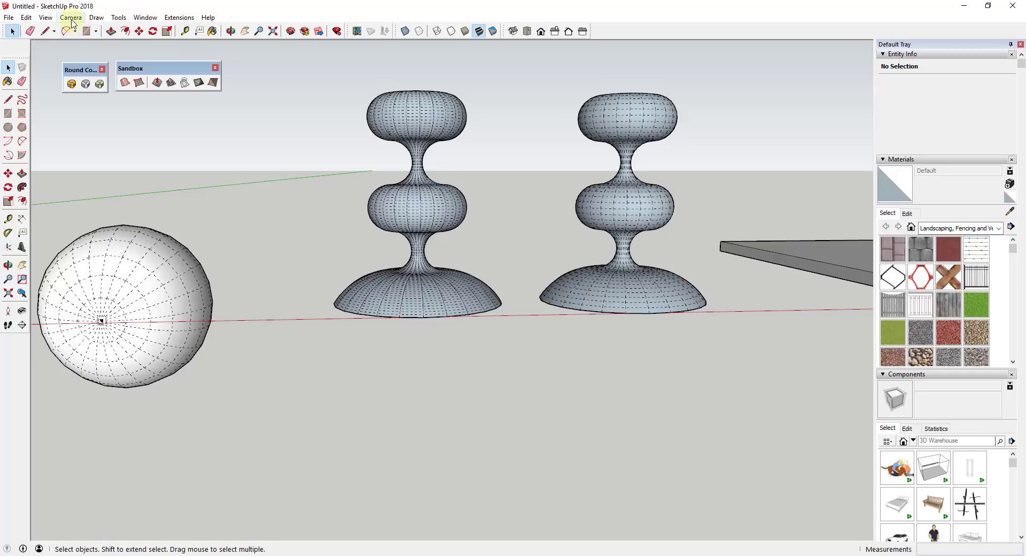
- Turn off the display of hidden geometry
scroll(415, 205, down, 3)
middle_drag(442, 201, 488, 225)
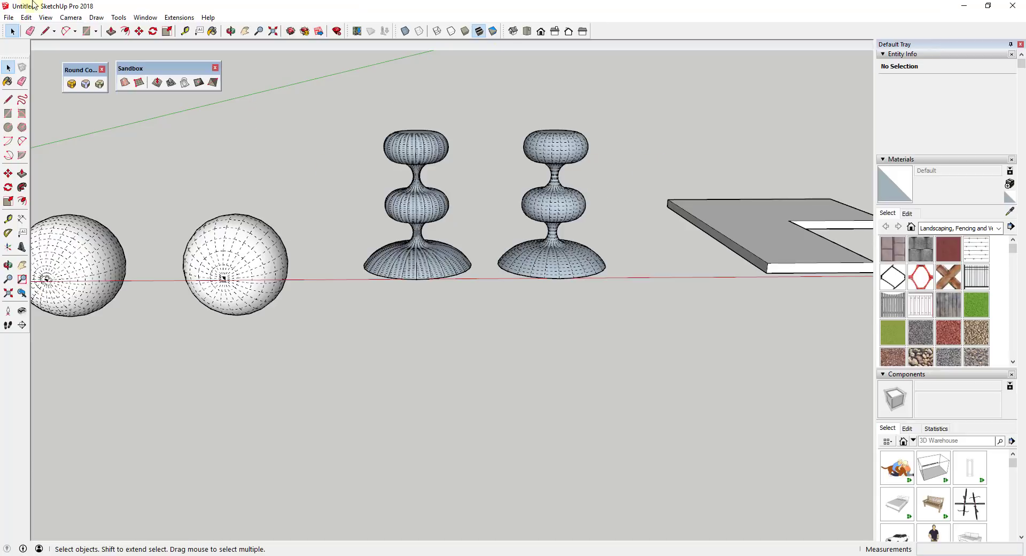
click(71, 17)
mouse_move(45, 17)
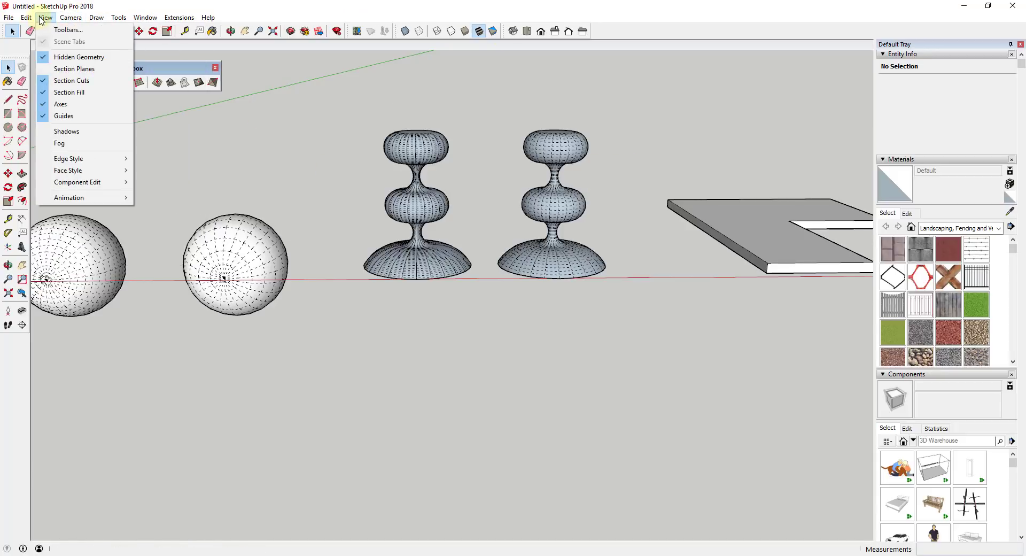
click(59, 60)
- Copy the whole L-shaped slab about 13' 1 1/2" along the red axis from its lower front corner
mouse_move(657, 222)
middle_down()
mouse_move(641, 270)
mouse_move(369, 83)
middle_up()
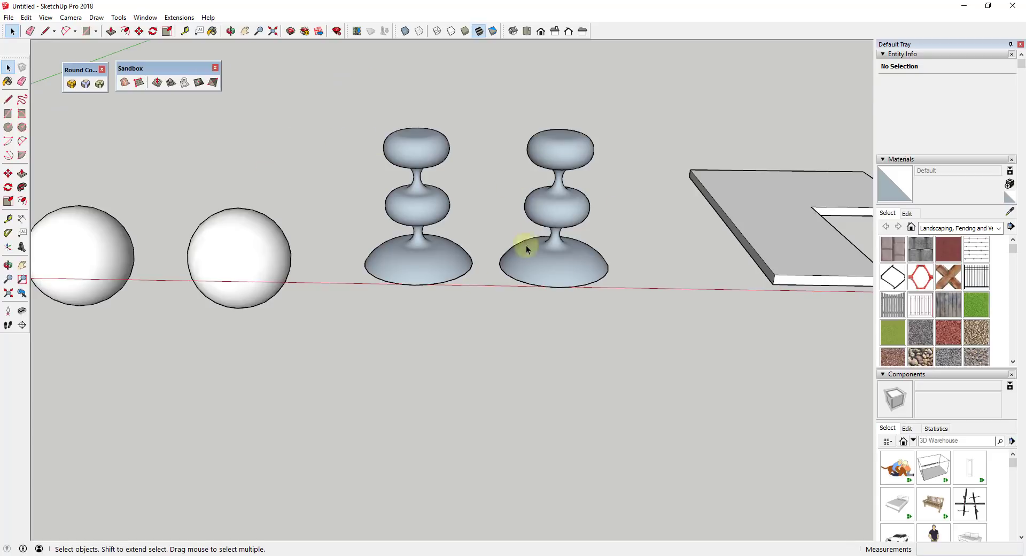
scroll(366, 219, down, 5)
scroll(729, 213, up, 5)
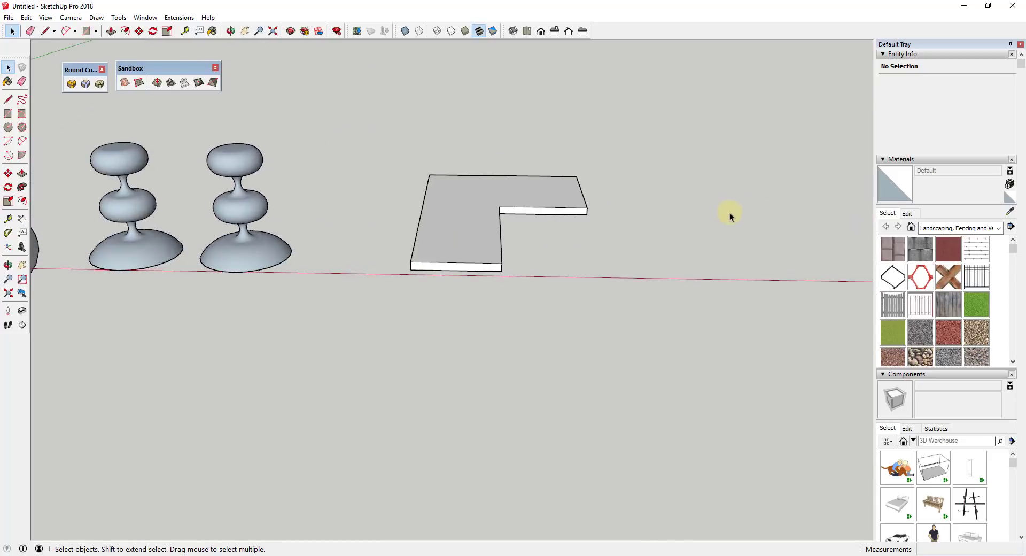
middle_drag(729, 212, 551, 212)
scroll(533, 220, up, 2)
triple_click(551, 213)
key(m)
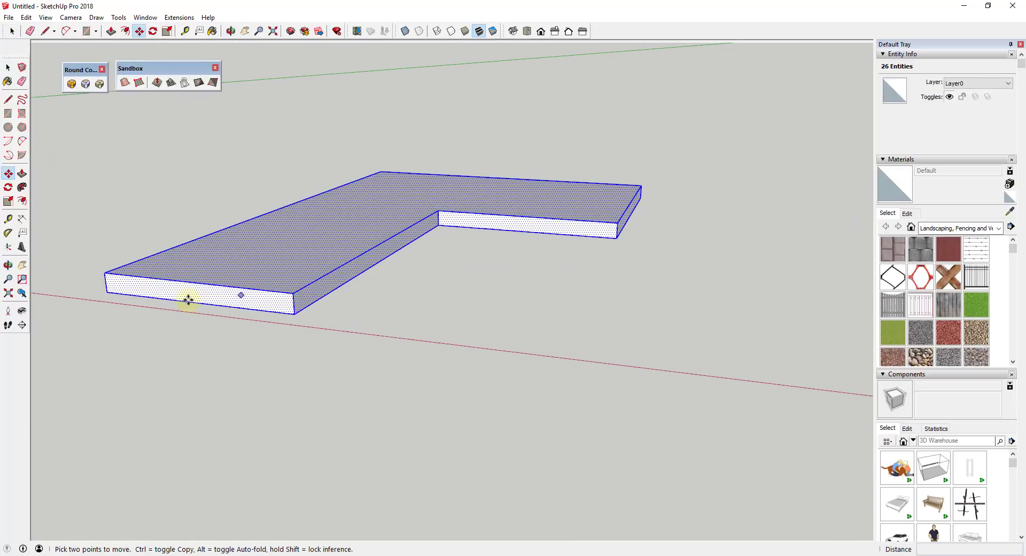
click(105, 291)
key(ctrl)
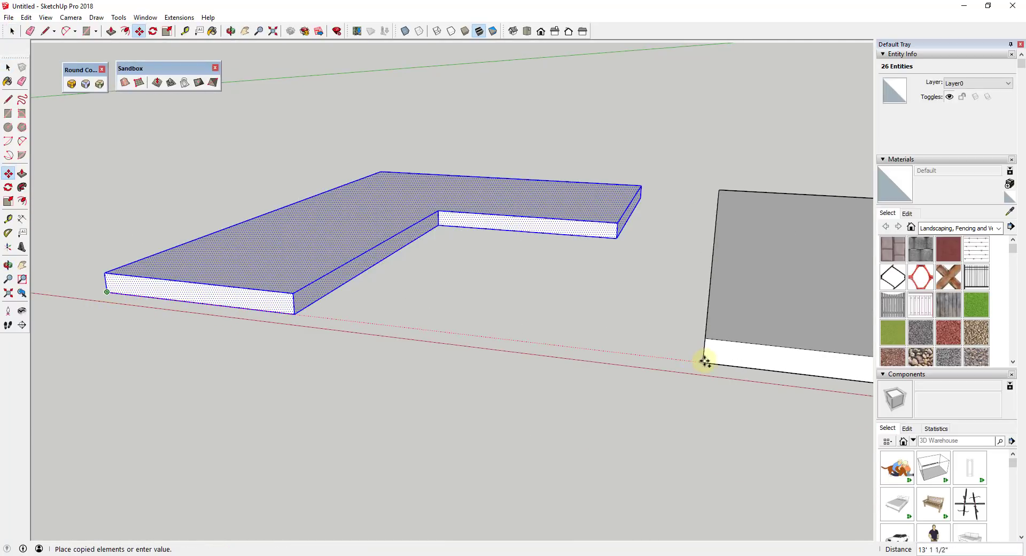
click(705, 363)
scroll(388, 239, down, 3)
middle_drag(362, 220, 364, 251)
key(space)
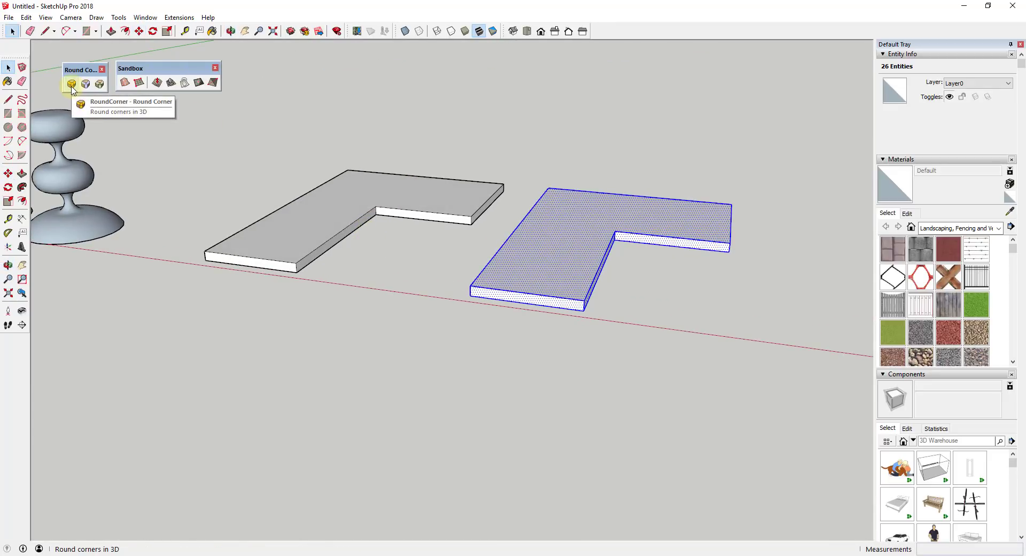
- Round the two inner top edges and the adjoining short end edge of the original L-shaped slab with RoundCorner, using a 1" offset
click(209, 155)
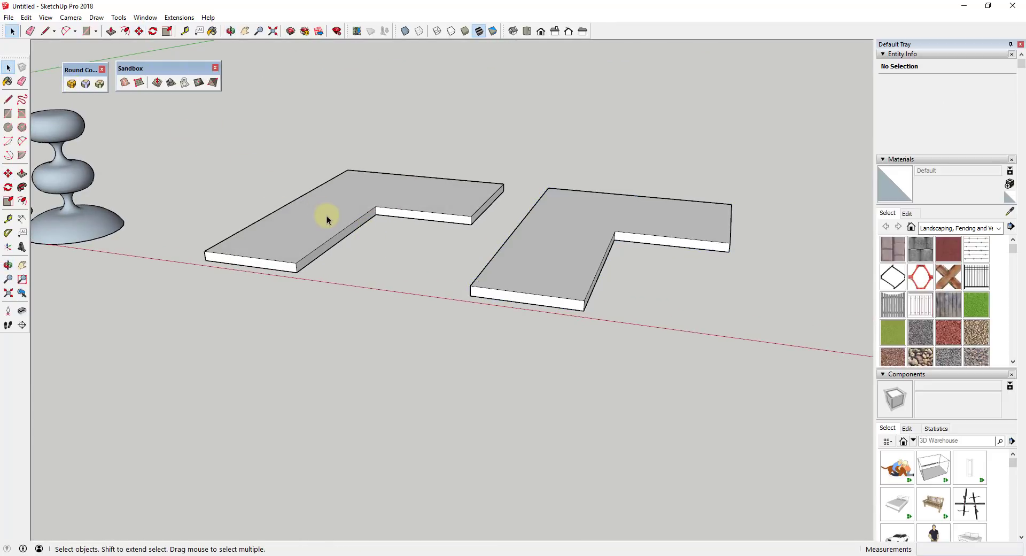
click(72, 84)
click(325, 247)
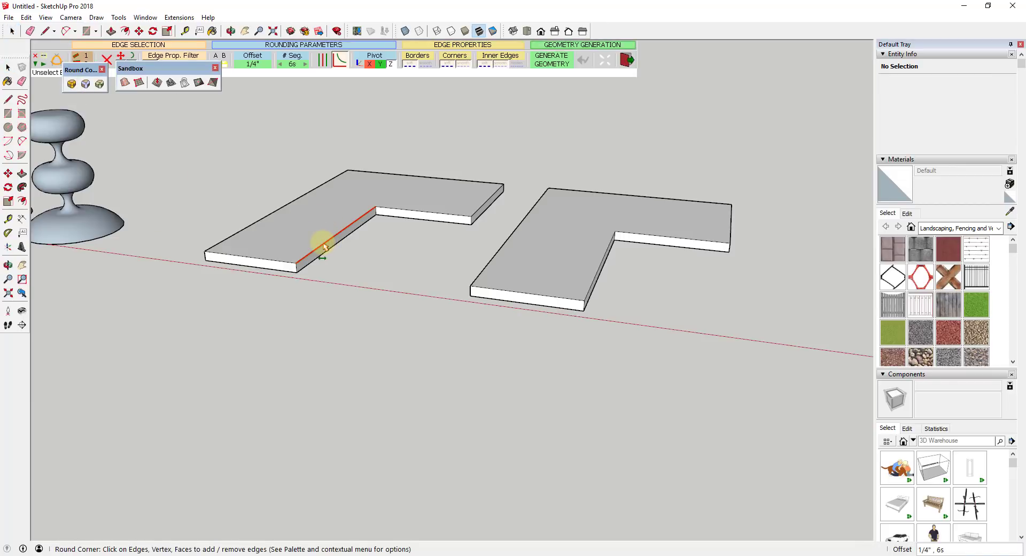
click(407, 213)
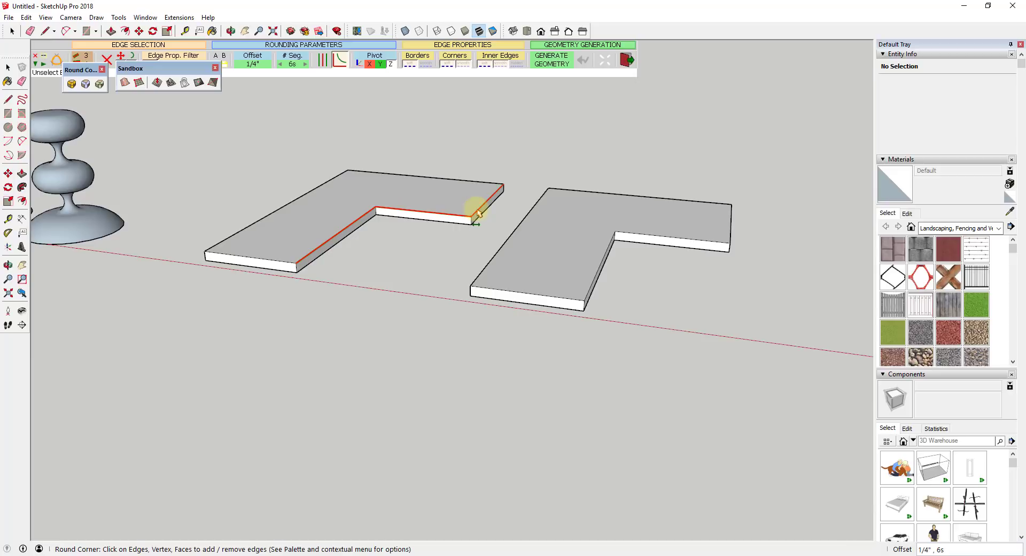
click(251, 64)
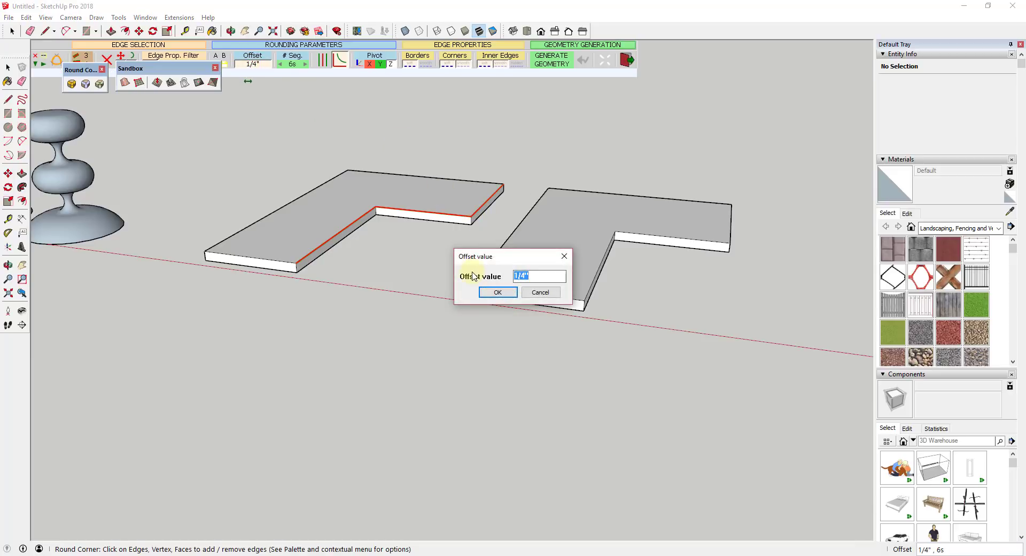
key(Return)
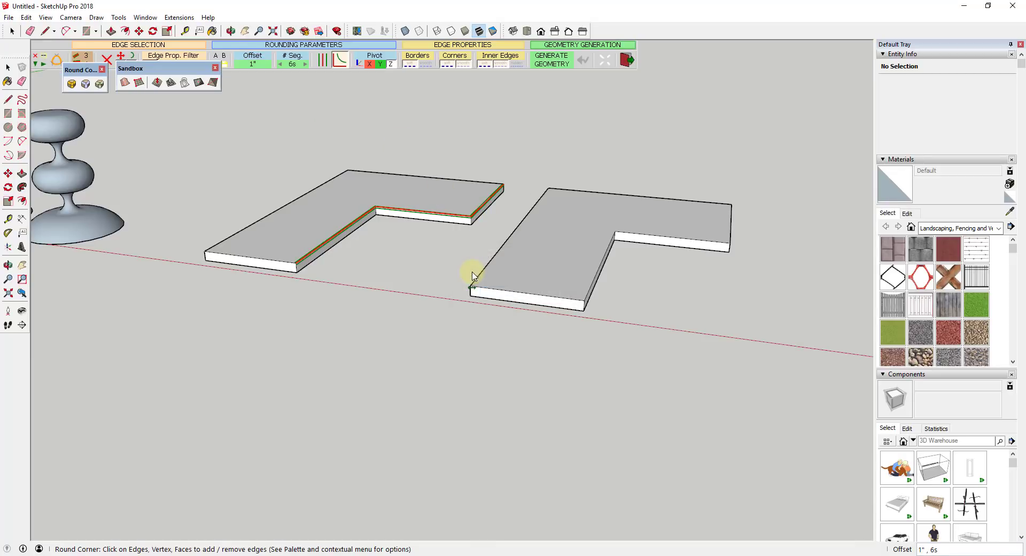
double_click(419, 258)
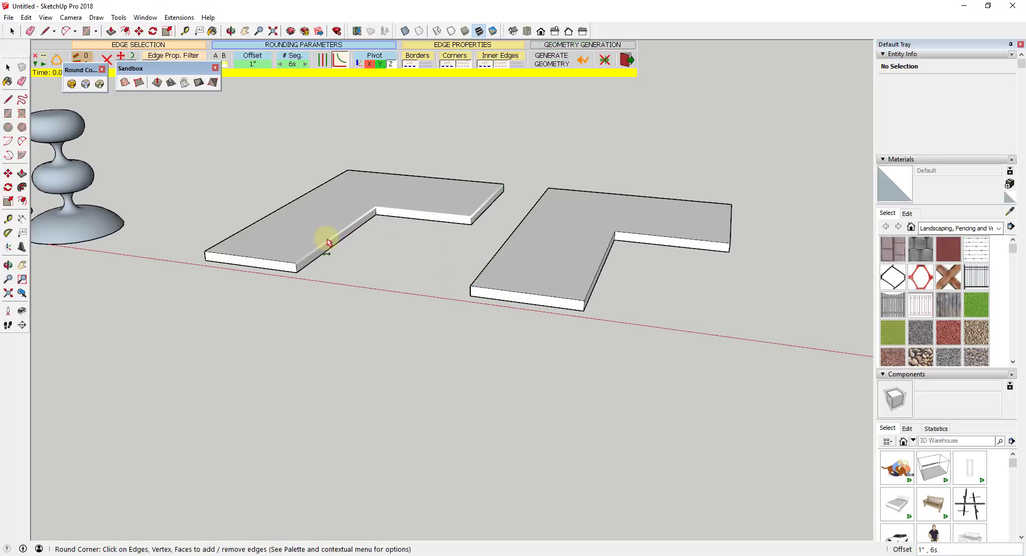
- Leave the rounding tool, select the entire rounded slab, and examine its entity count and the segments along the rounded edge up close
scroll(328, 236, up, 2)
middle_drag(352, 253, 298, 287)
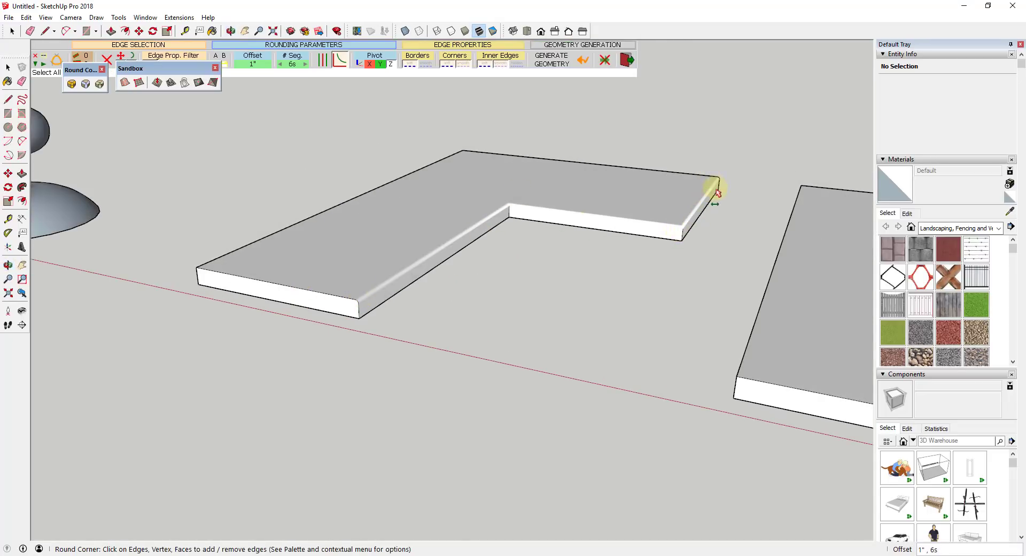
middle_drag(712, 193, 469, 228)
scroll(469, 229, down, 3)
middle_drag(623, 235, 536, 211)
key(space)
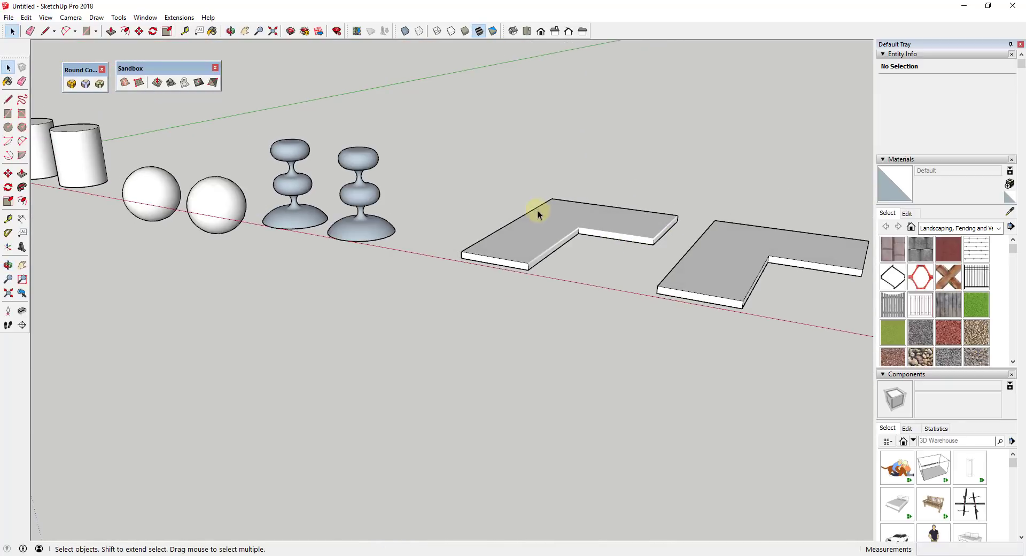
triple_click(556, 229)
scroll(613, 238, up, 5)
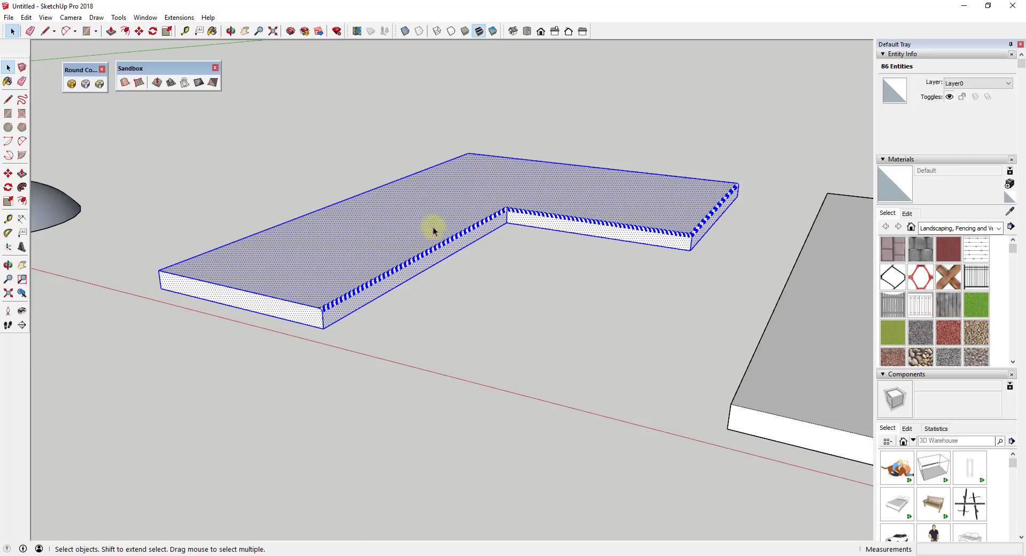
scroll(333, 305, up, 6)
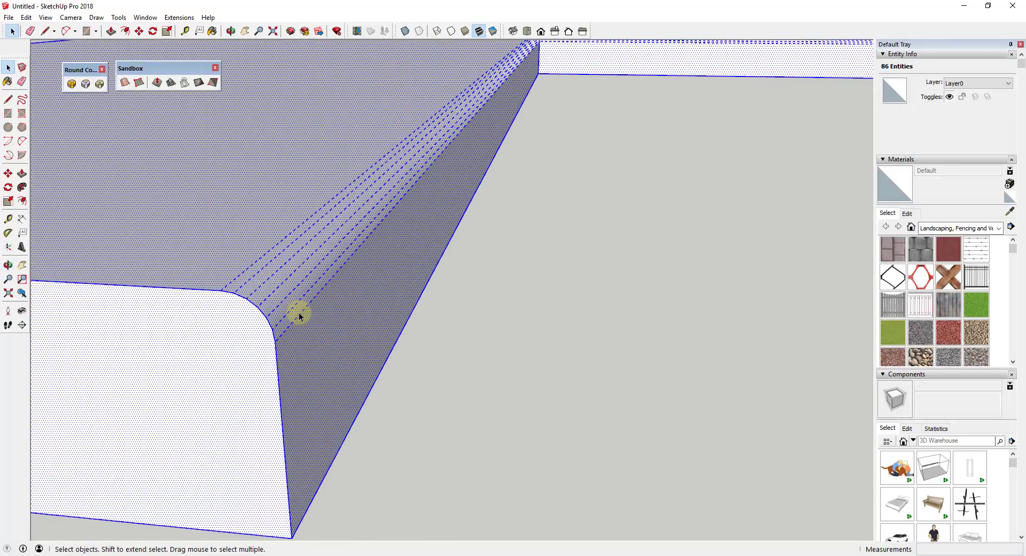
scroll(299, 312, down, 10)
- Bevel the two inner top edges and the adjoining short end edge of the copied L-shaped slab, using a 1" offset
middle_drag(485, 254, 352, 249)
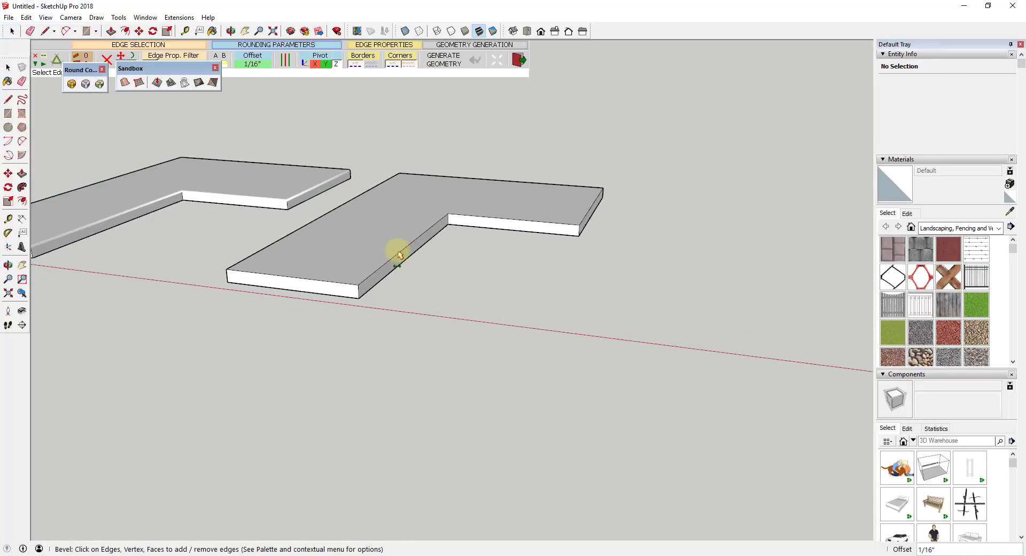
click(399, 253)
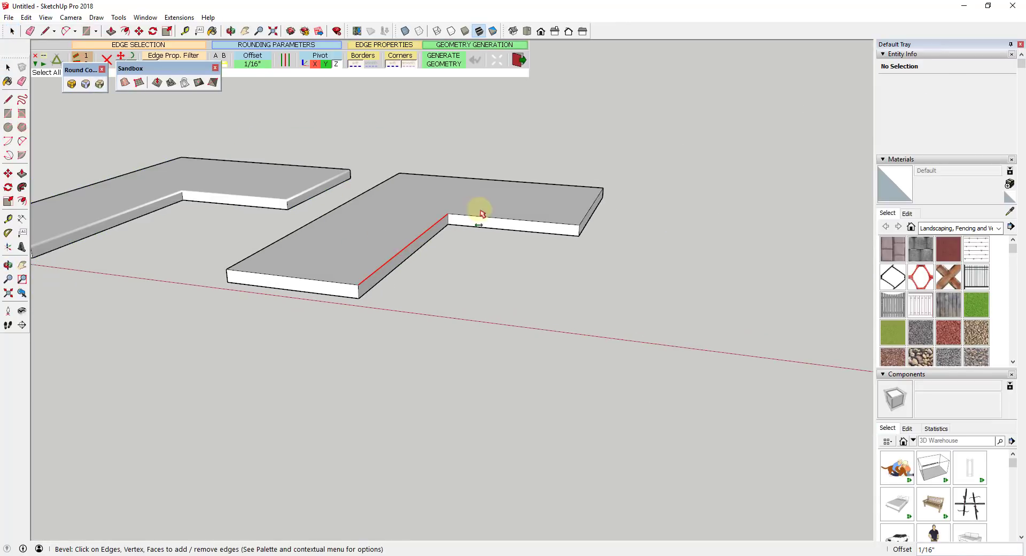
click(486, 221)
click(591, 207)
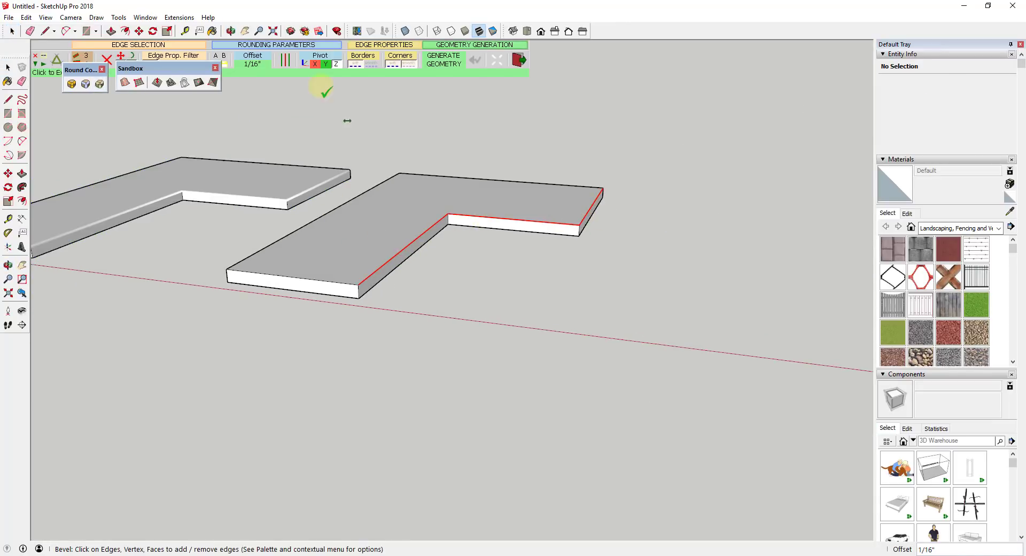
click(250, 65)
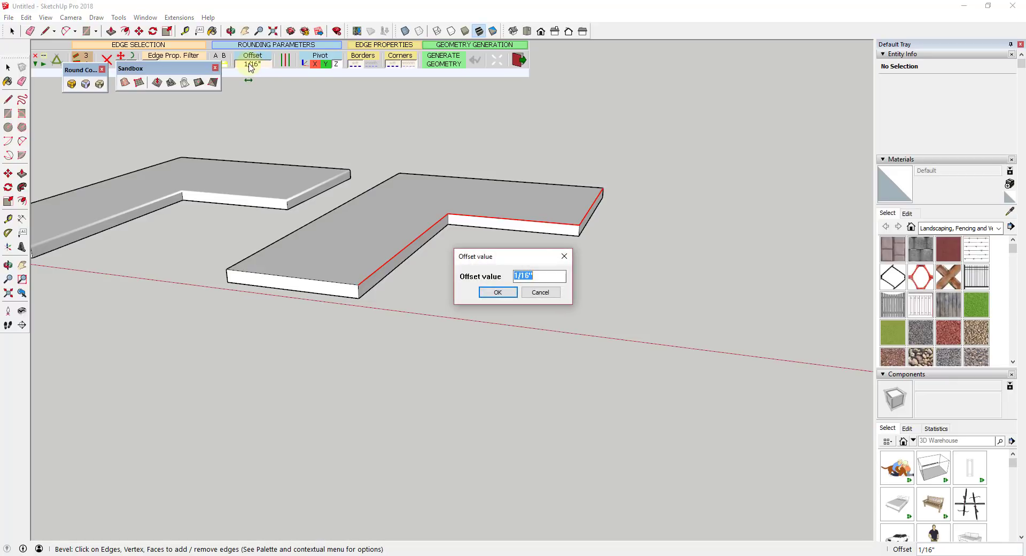
text(1")
key(Return)
scroll(422, 215, up, 5)
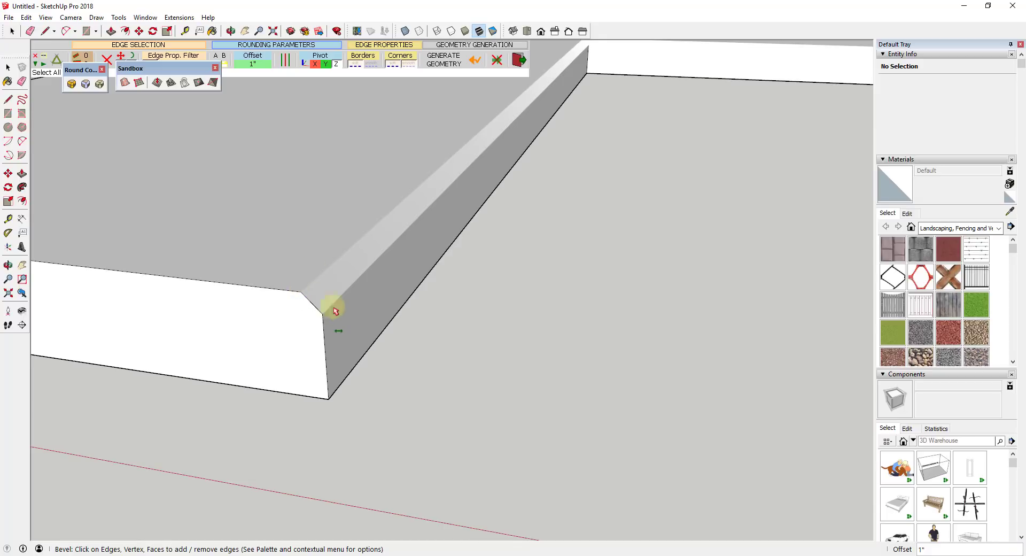
scroll(600, 236, down, 10)
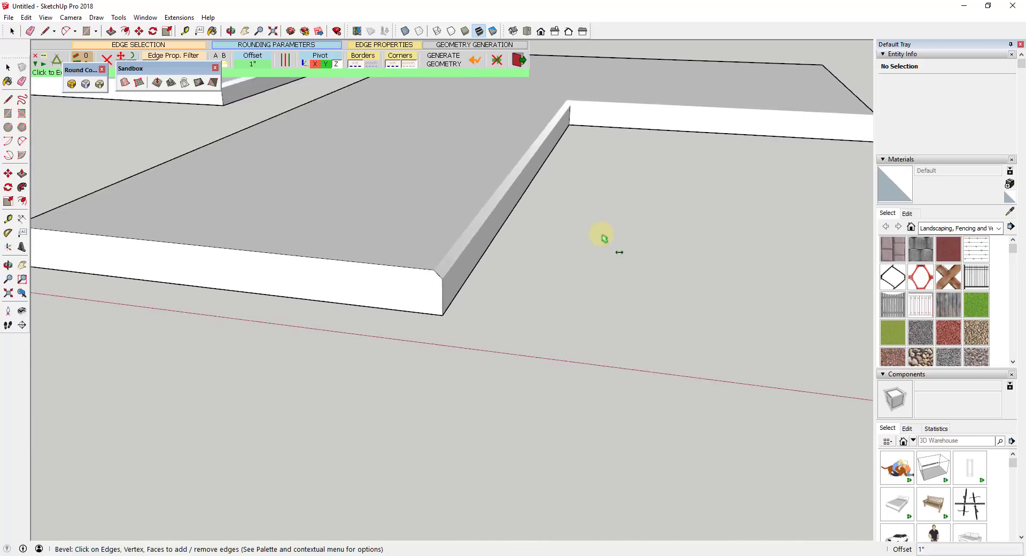
shift+middle_drag(643, 194, 556, 222)
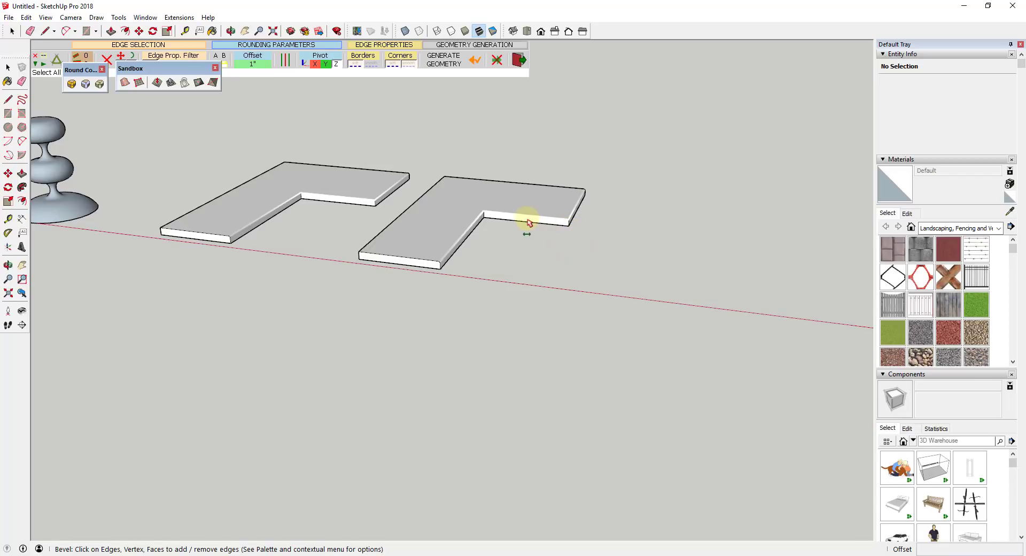
- Switch to the Enscape Grass Maison contemporain model and examine the whole house and the upper balcony railing
scroll(476, 187, down, 5)
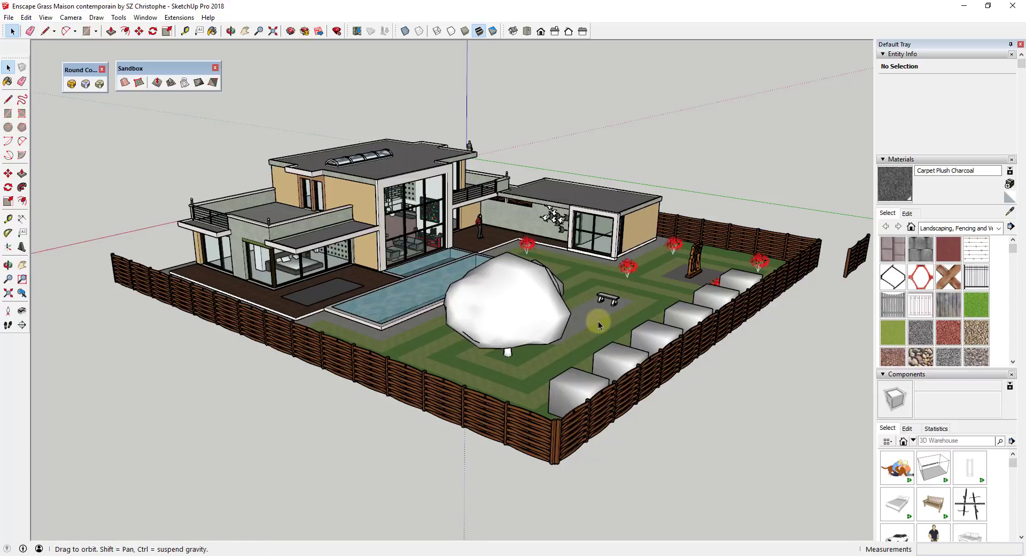
middle_drag(598, 320, 641, 313)
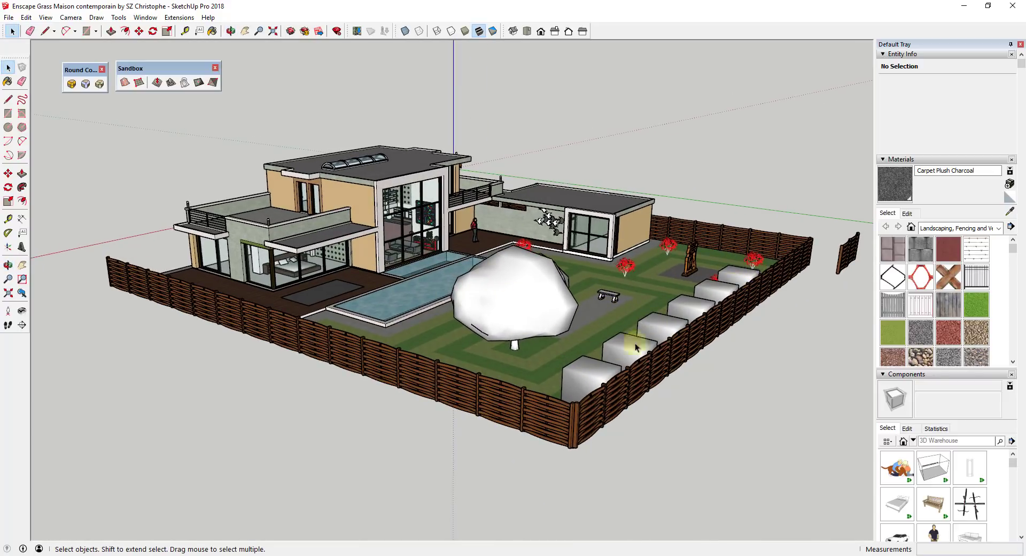
middle_drag(579, 296, 478, 278)
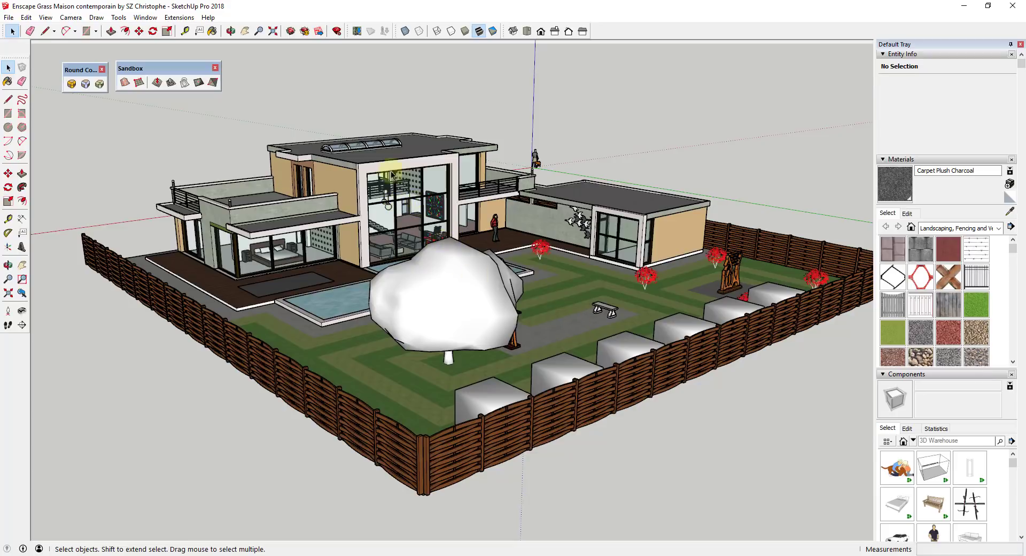
scroll(462, 184, up, 10)
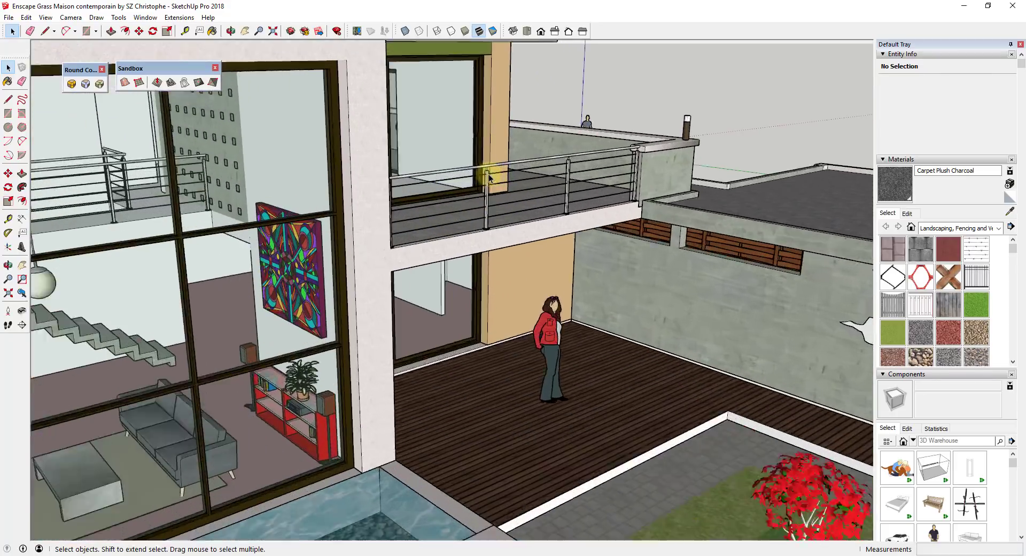
scroll(487, 174, up, 3)
scroll(472, 198, down, 10)
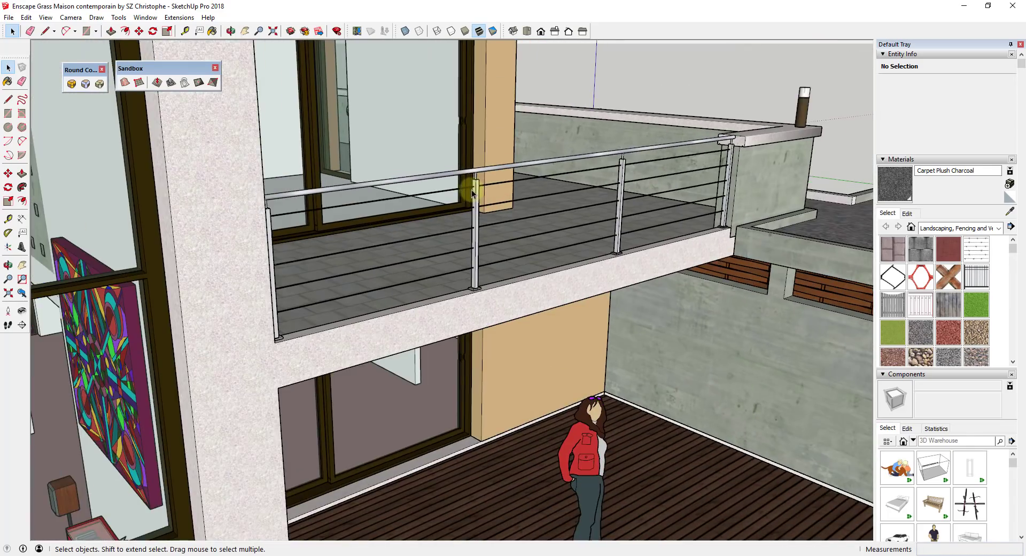
scroll(464, 194, down, 10)
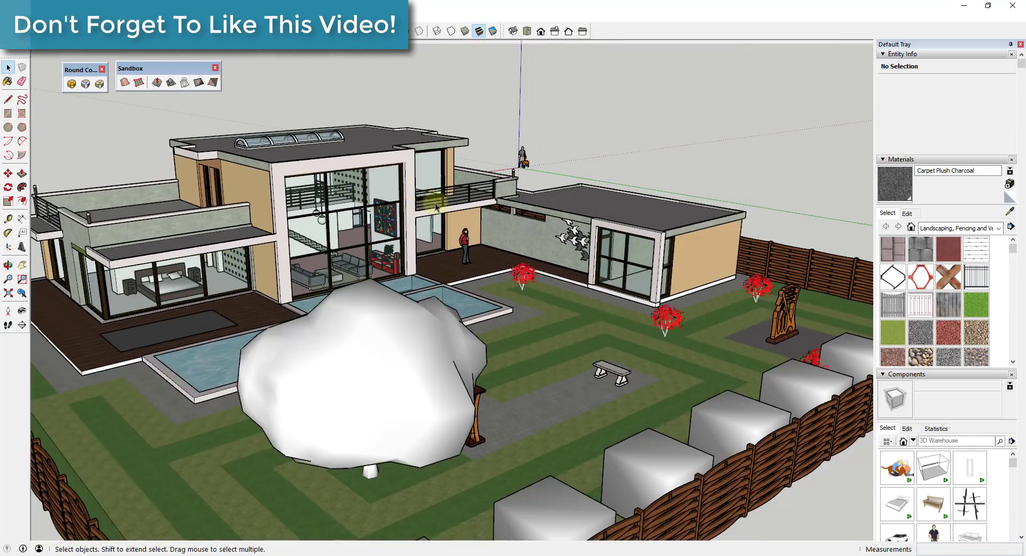
middle_drag(415, 186, 457, 223)
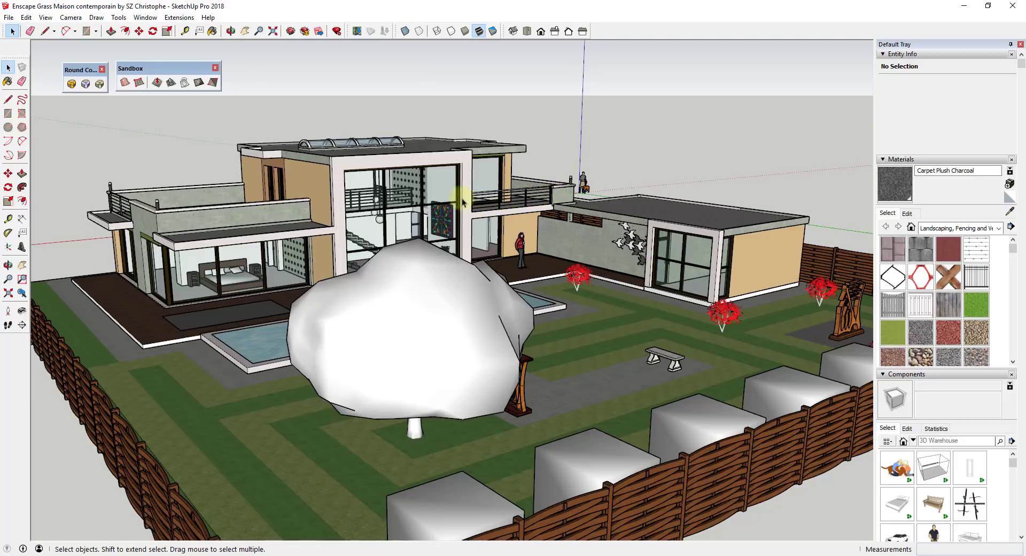
- Examine the balcony's round handrail, posts and thin horizontal rails up close and from viewing distance
scroll(506, 205, up, 10)
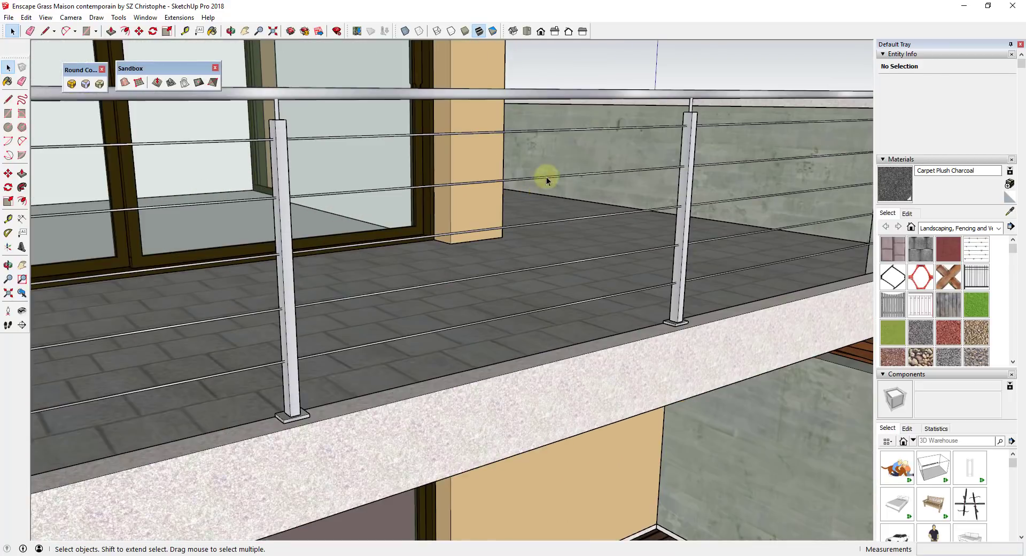
scroll(668, 188, down, 5)
scroll(655, 192, up, 8)
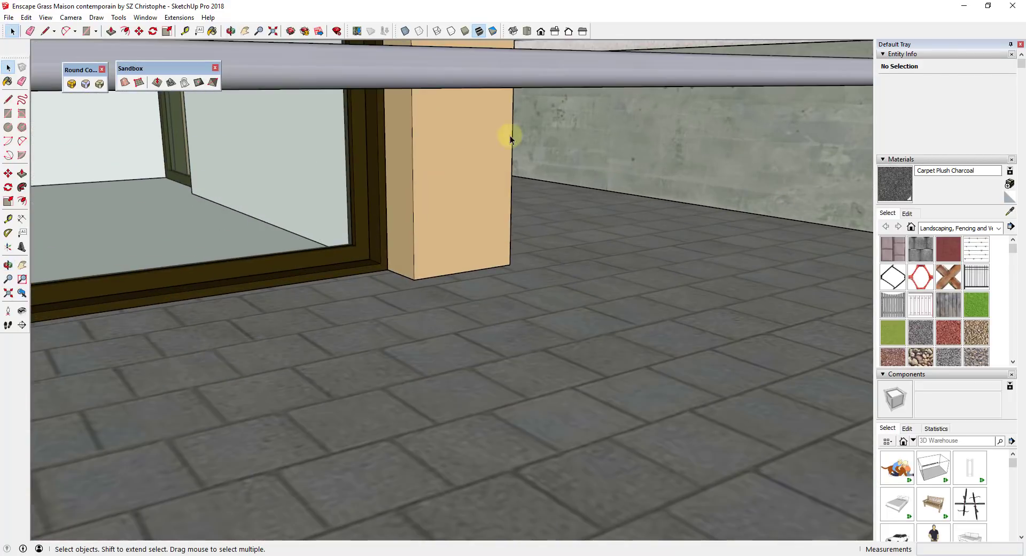
scroll(518, 128, down, 2)
scroll(537, 130, down, 7)
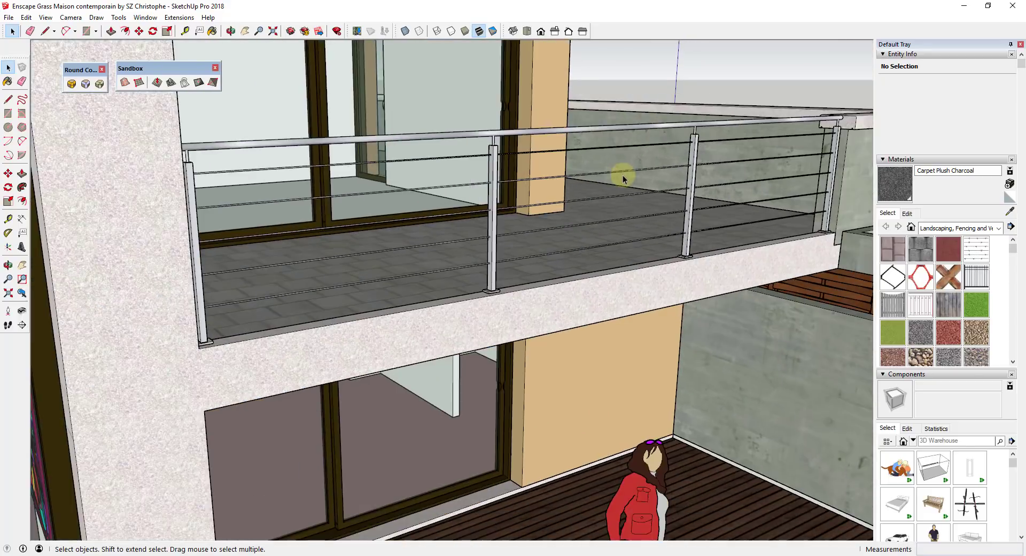
scroll(623, 178, down, 6)
middle_drag(623, 178, 675, 201)
scroll(665, 245, up, 2)
scroll(666, 245, up, 2)
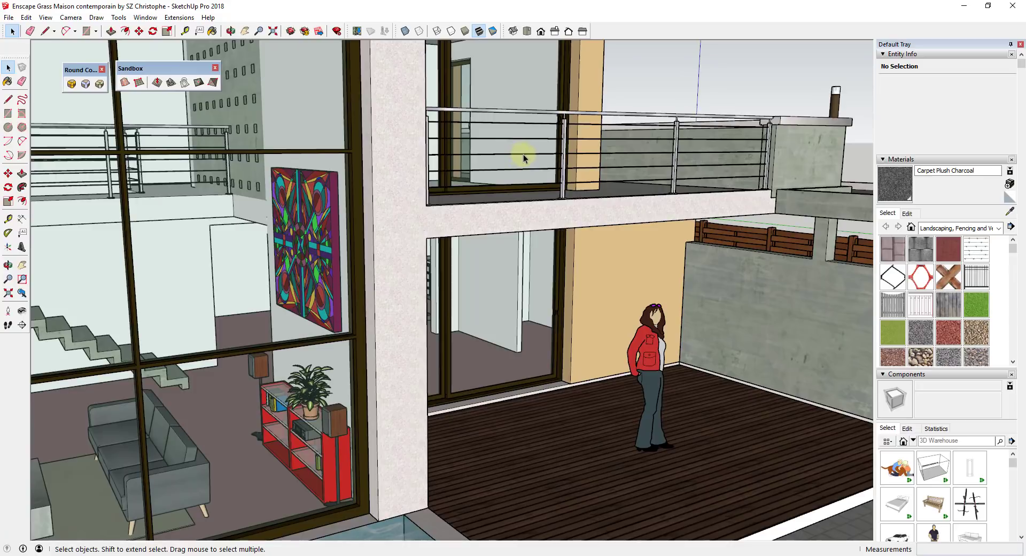
scroll(524, 156, down, 2)
scroll(550, 163, up, 5)
middle_drag(550, 163, 790, 288)
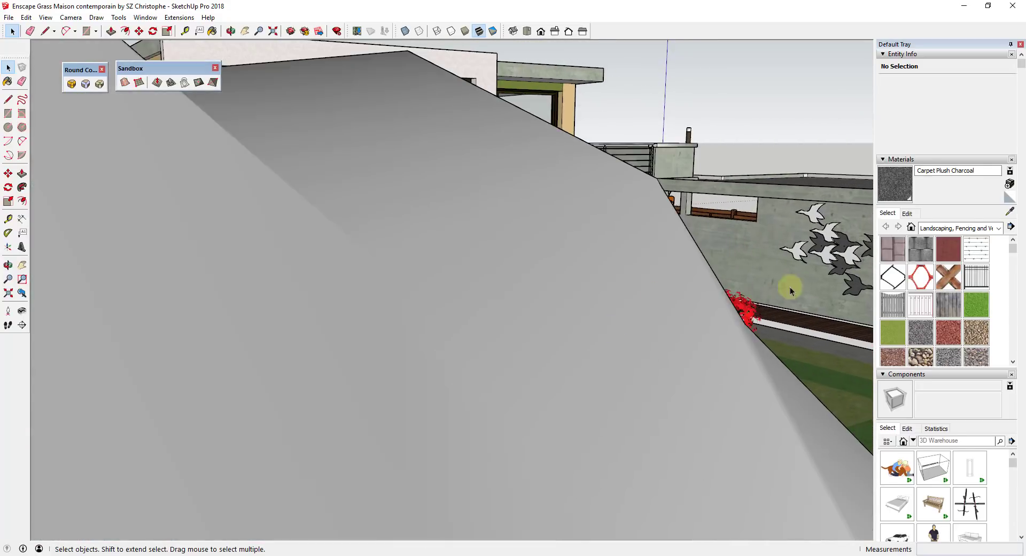
scroll(803, 232, down, 4)
scroll(298, 270, down, 3)
scroll(229, 202, down, 3)
middle_drag(230, 201, 403, 337)
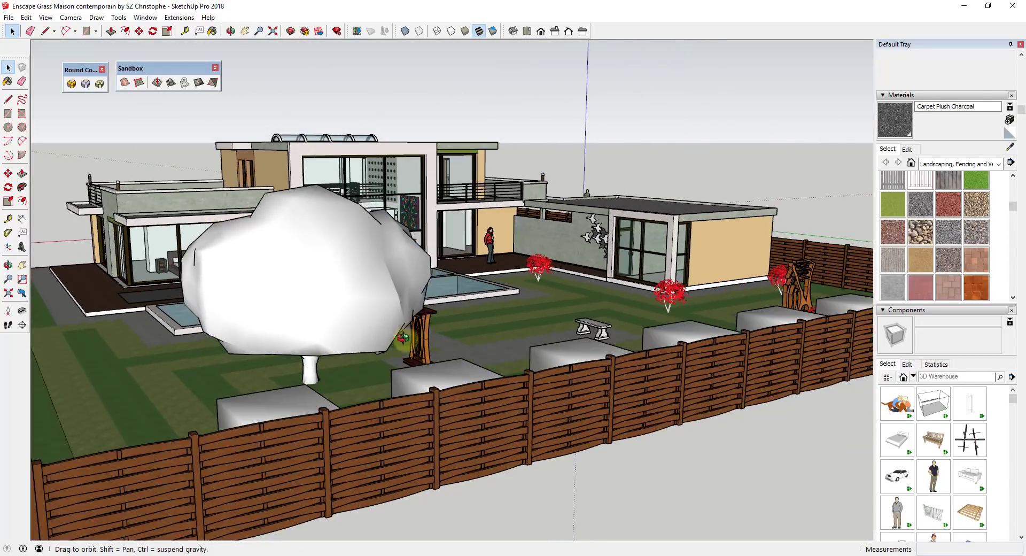
scroll(512, 268, down, 3)
middle_drag(512, 268, 495, 301)
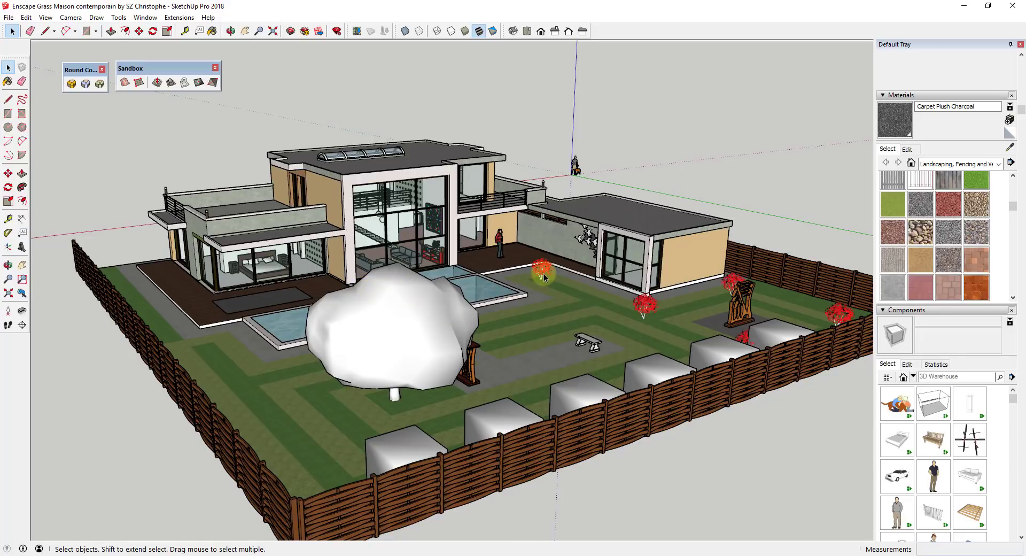
middle_drag(536, 271, 587, 224)
scroll(636, 176, up, 3)
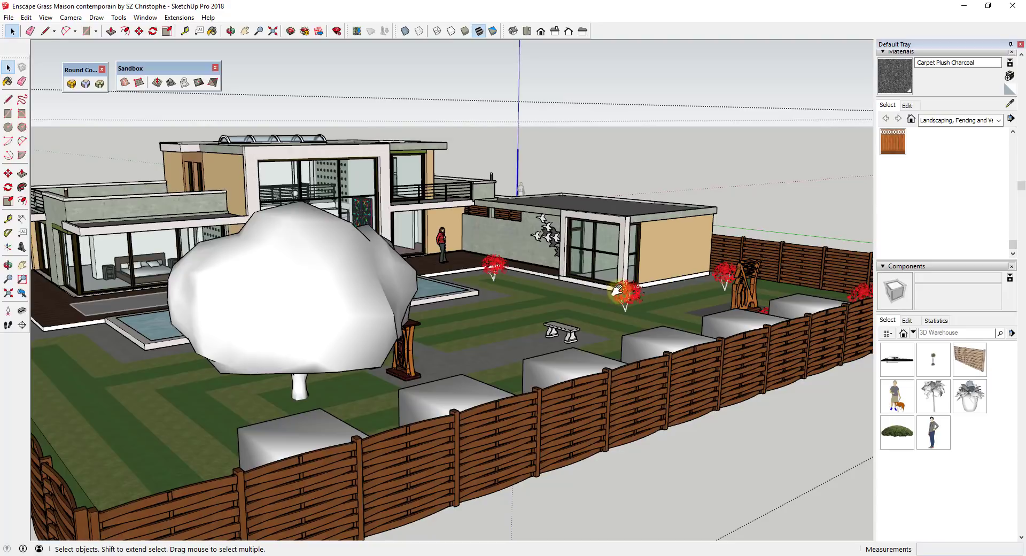
middle_drag(618, 290, 703, 319)
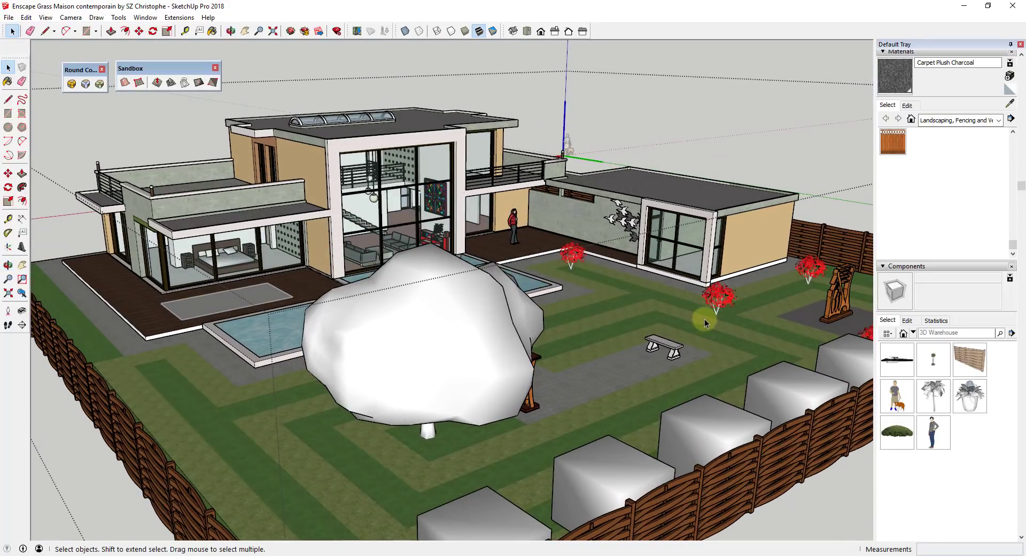